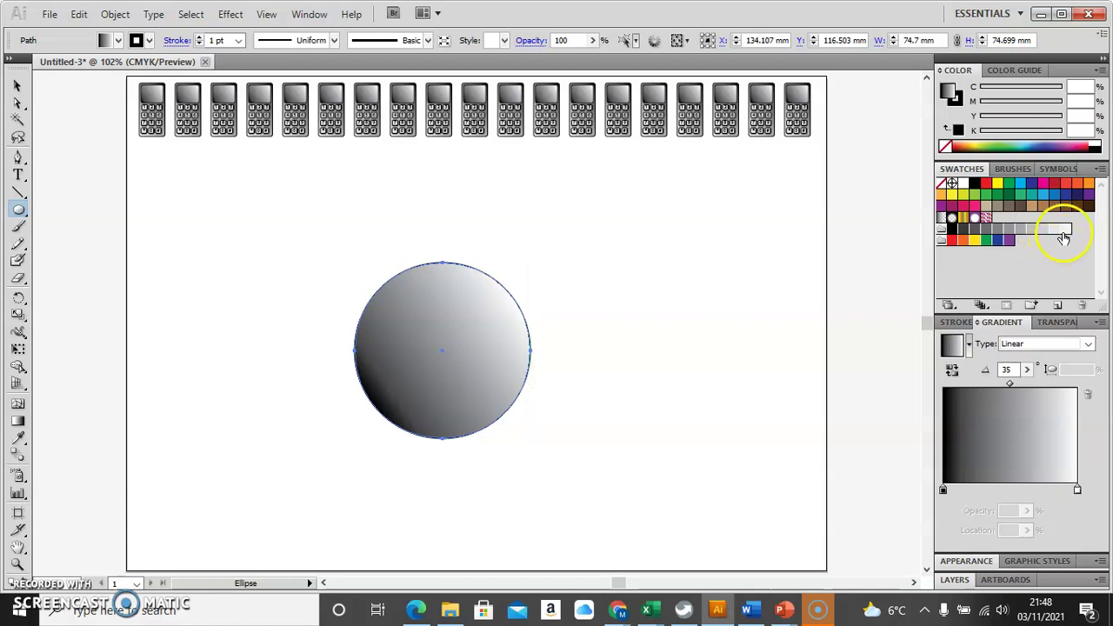
Fill the large circle with the lightest grey swatch (K 5%) and open its Scale settings, clear of the artwork.
{"action": "left_click", "coordinate": [1064, 228]}
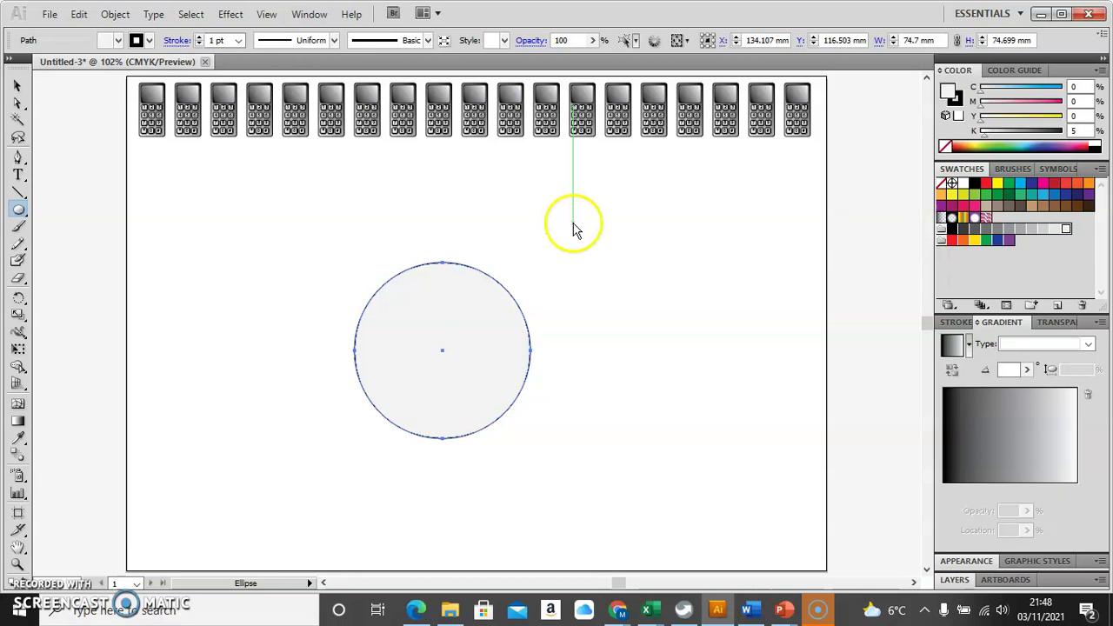
{"action": "left_click", "coordinate": [116, 15]}
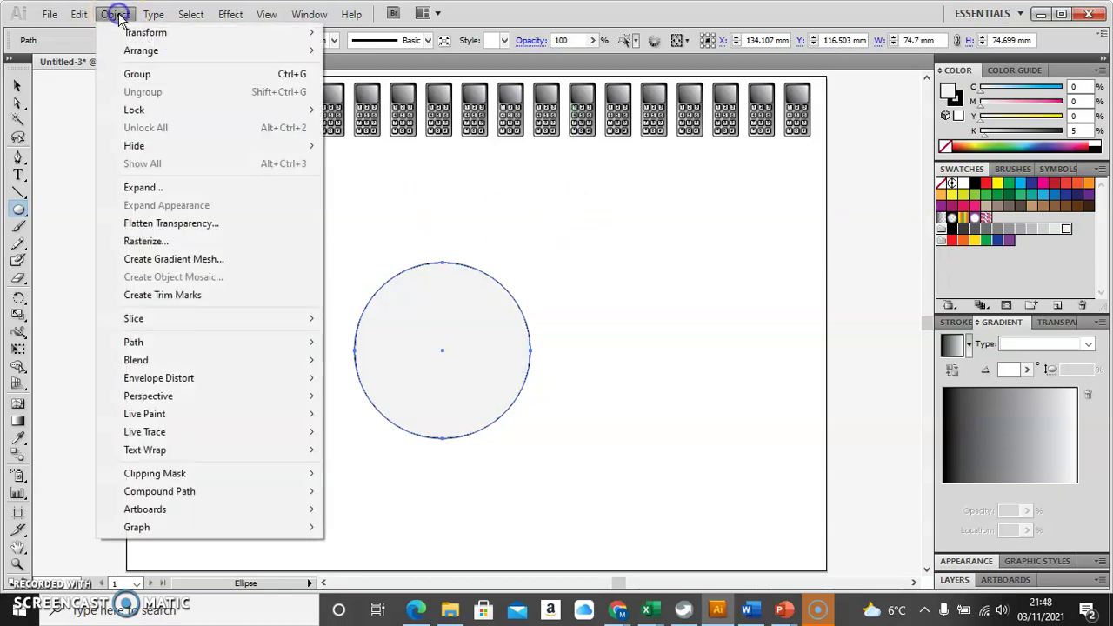
{"action": "mouse_move", "coordinate": [139, 32]}
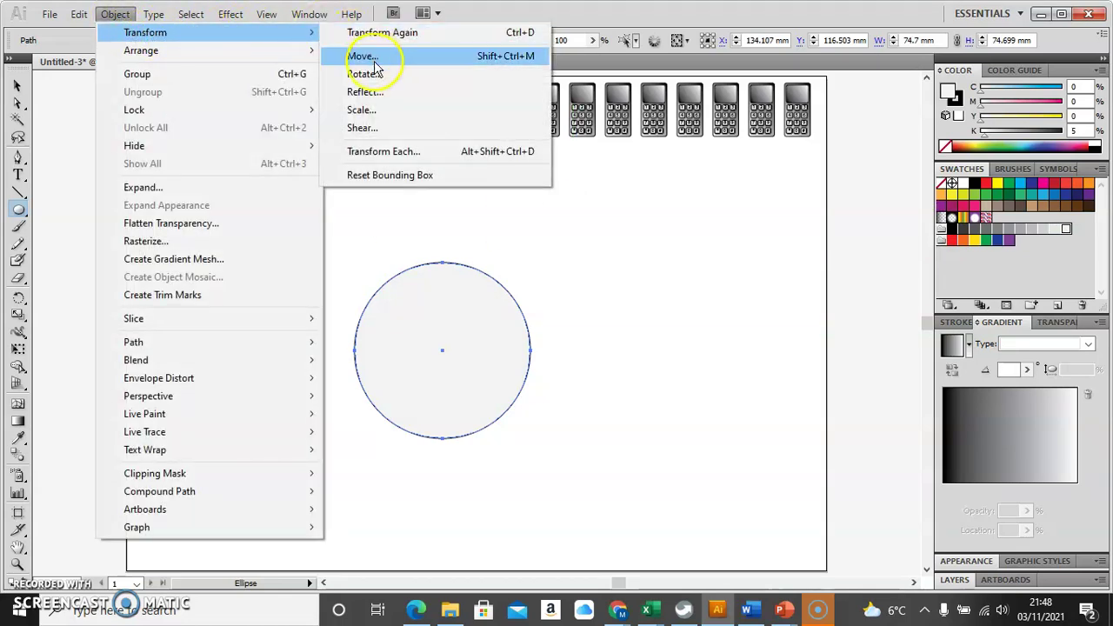
{"action": "left_click", "coordinate": [368, 110]}
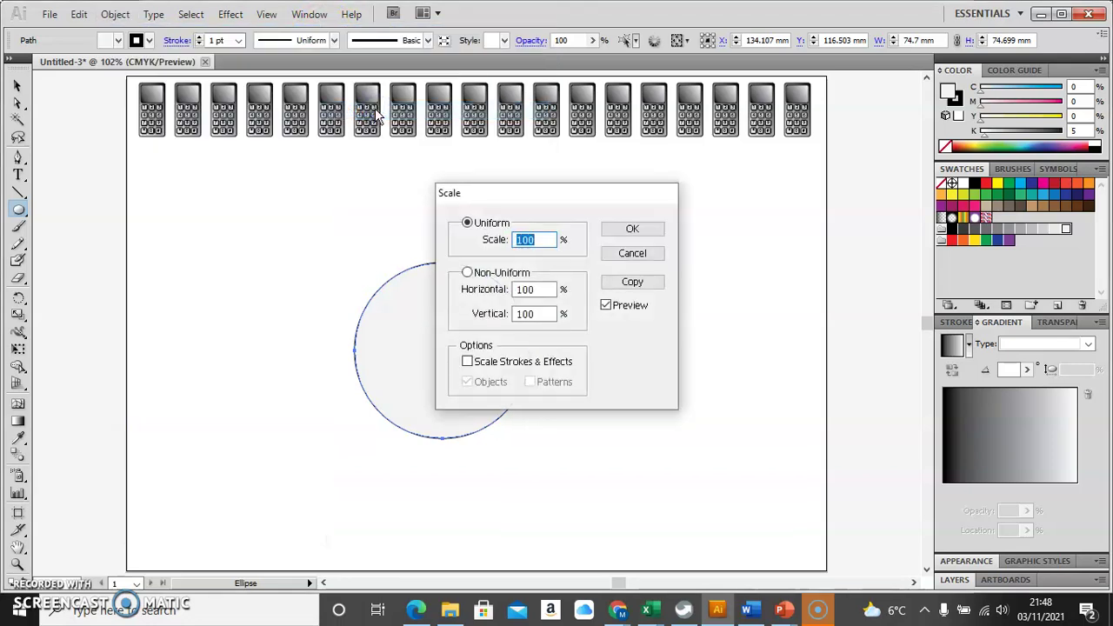
{"action": "left_click_drag", "start_coordinate": [545, 193], "coordinate": [685, 193]}
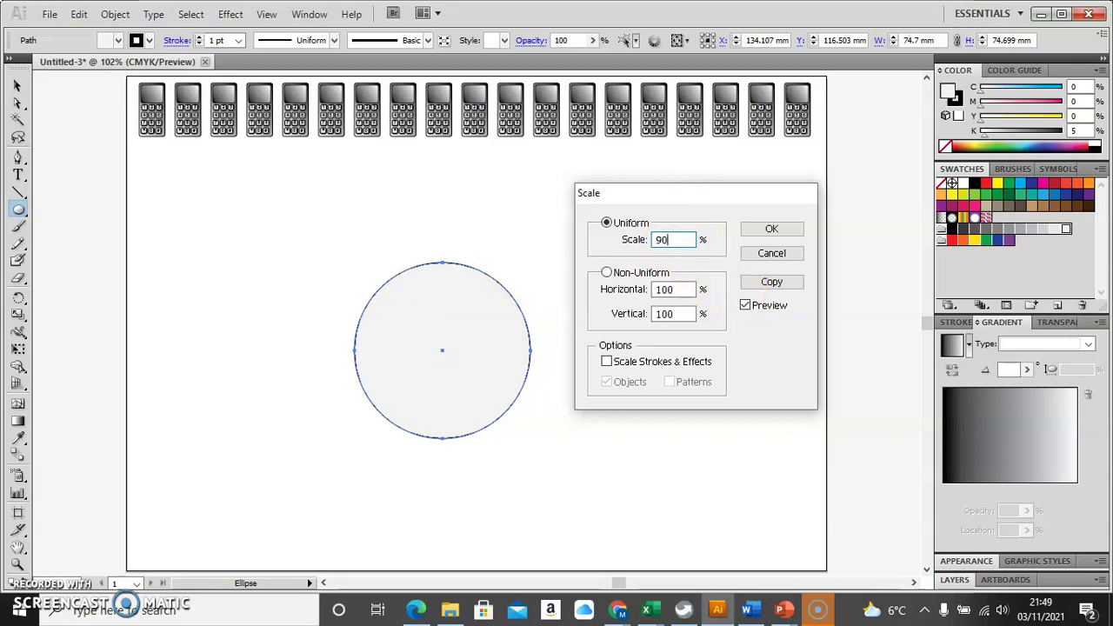
Preview the large circle uniformly scaled to 90%, comparing it with the original size.
{"action": "left_click", "coordinate": [745, 305]}
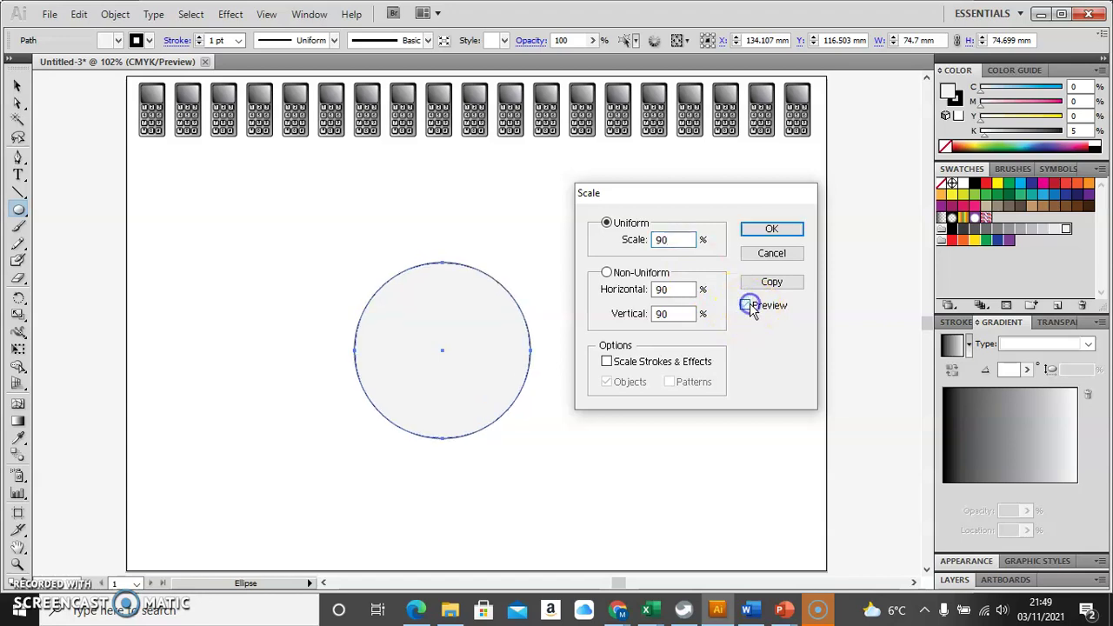
{"action": "left_click", "coordinate": [747, 306]}
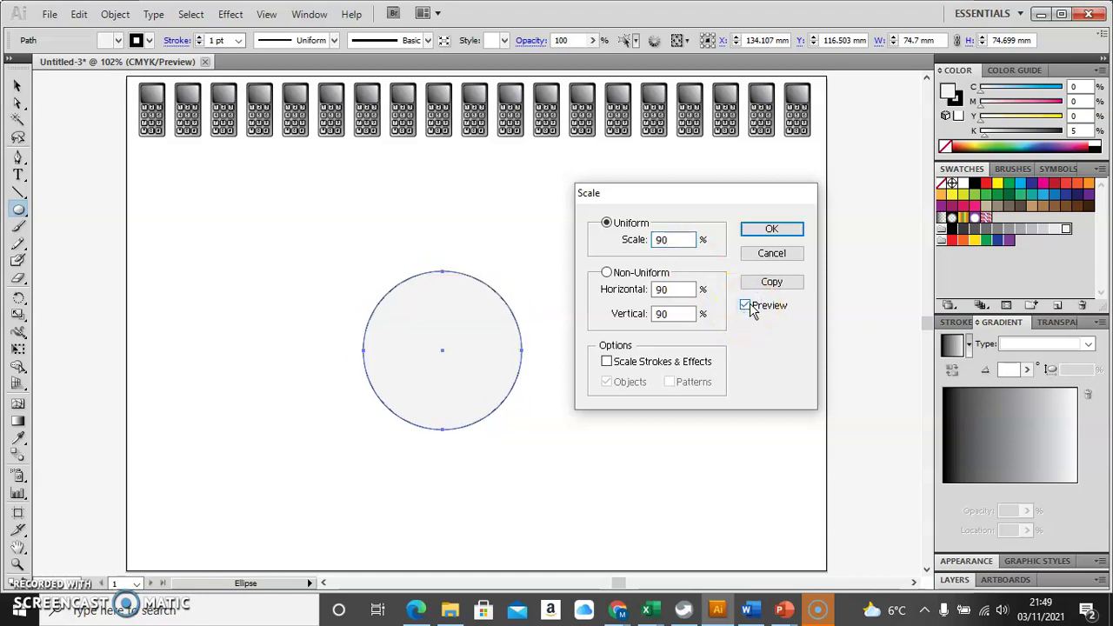
{"action": "left_click", "coordinate": [750, 307]}
{"action": "left_click", "coordinate": [751, 307]}
{"action": "left_click", "coordinate": [750, 307]}
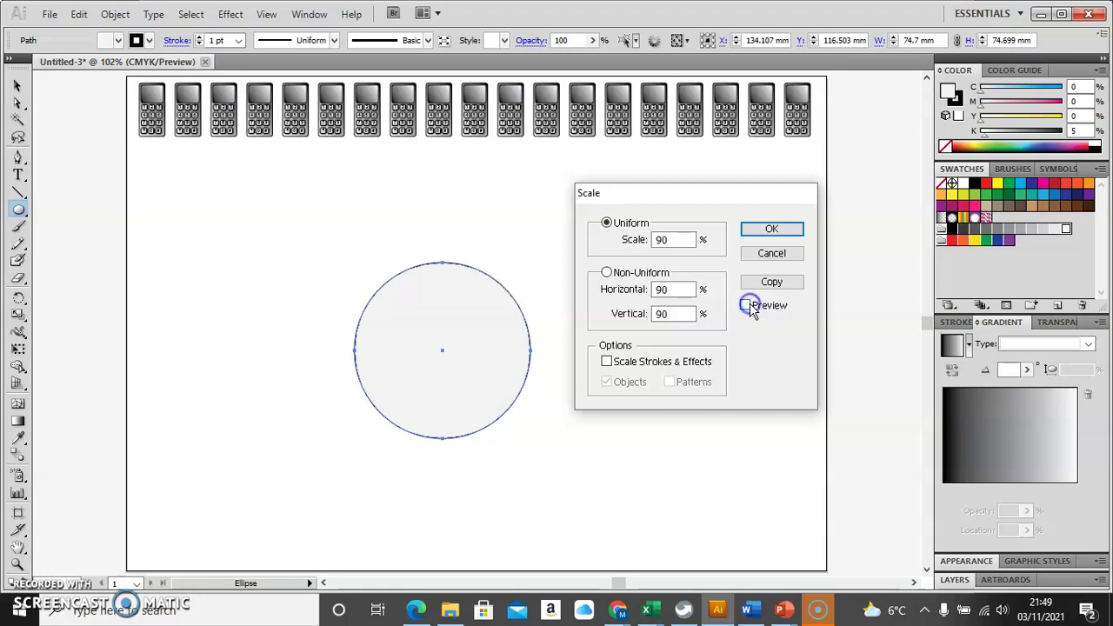
{"action": "left_click", "coordinate": [746, 306]}
Create a uniformly scaled 80% copy of the large circle and fill the copy with white.
{"action": "left_click_drag", "start_coordinate": [689, 239], "coordinate": [621, 241]}
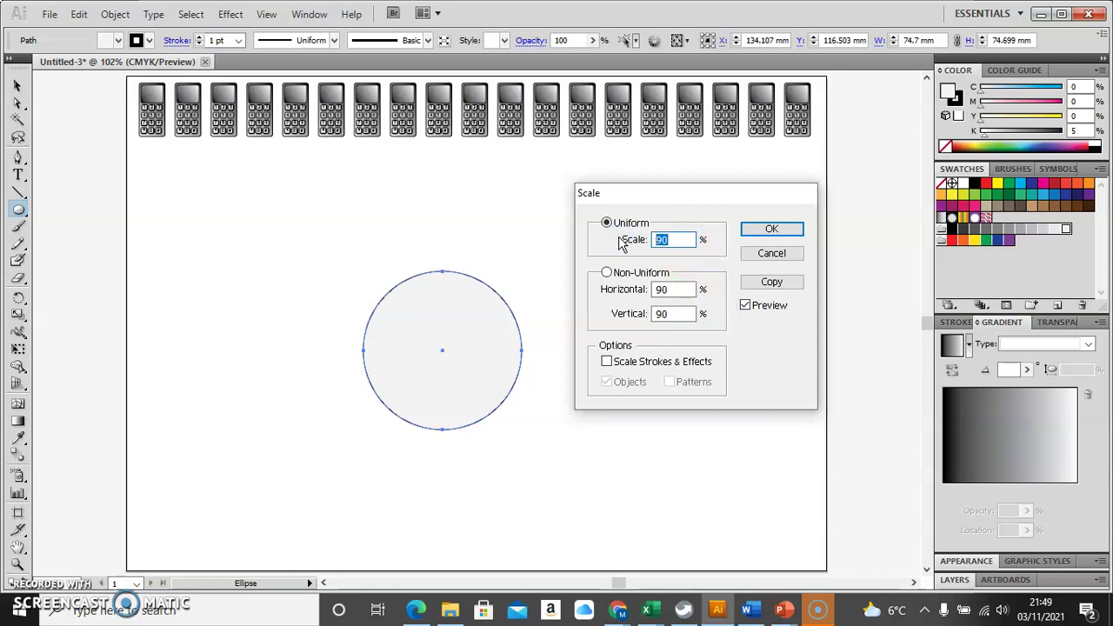
{"action": "left_click", "coordinate": [746, 306]}
{"action": "left_click", "coordinate": [746, 306]}
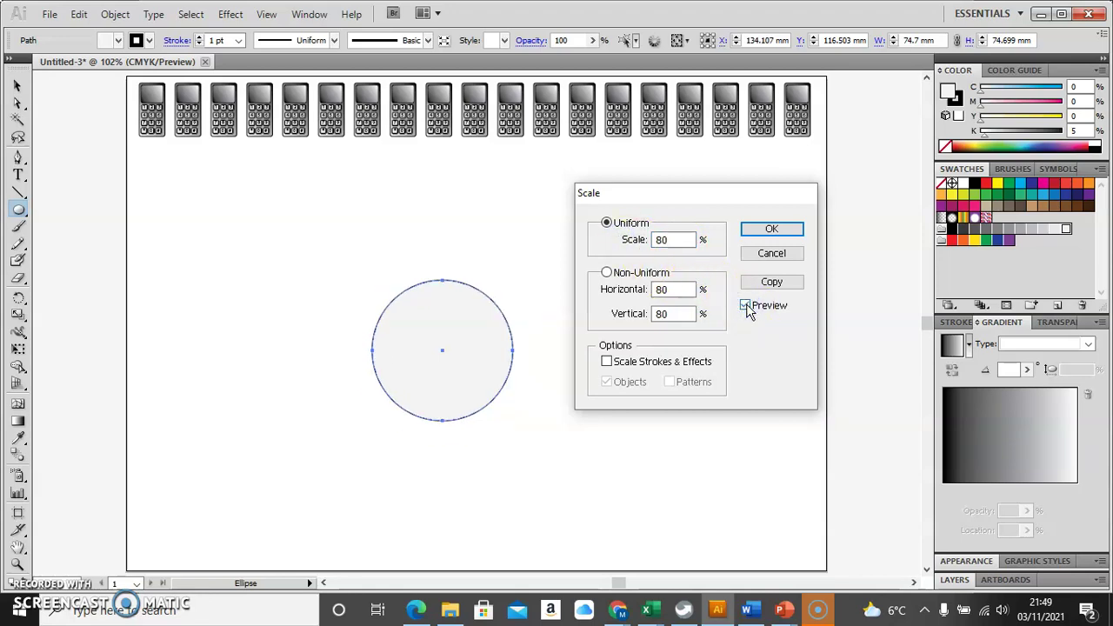
{"action": "left_click", "coordinate": [773, 282]}
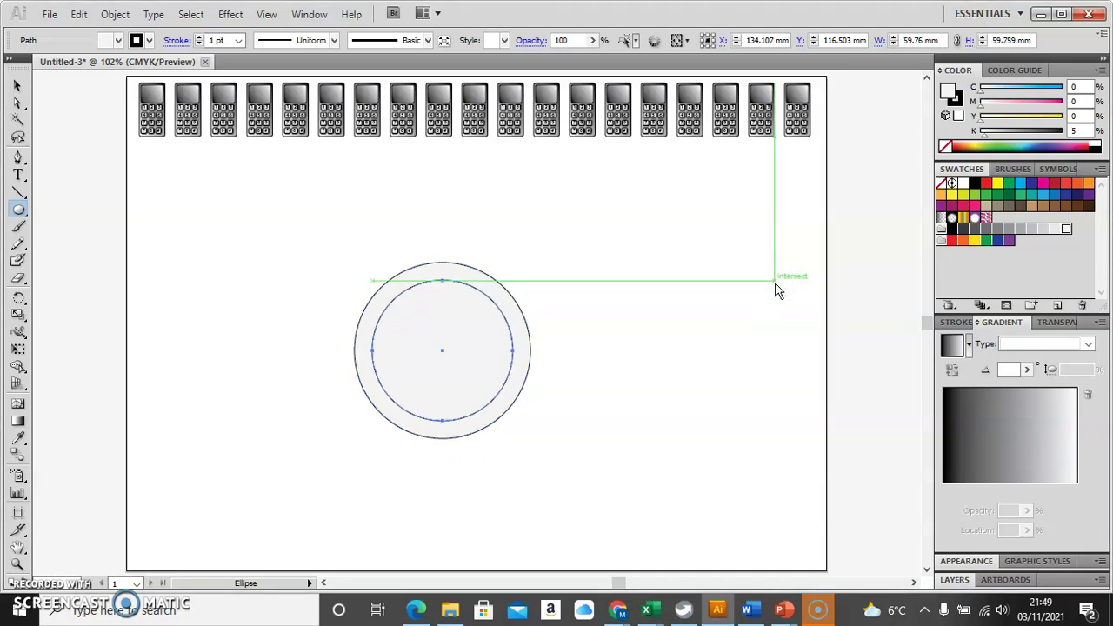
{"action": "left_click", "coordinate": [961, 184]}
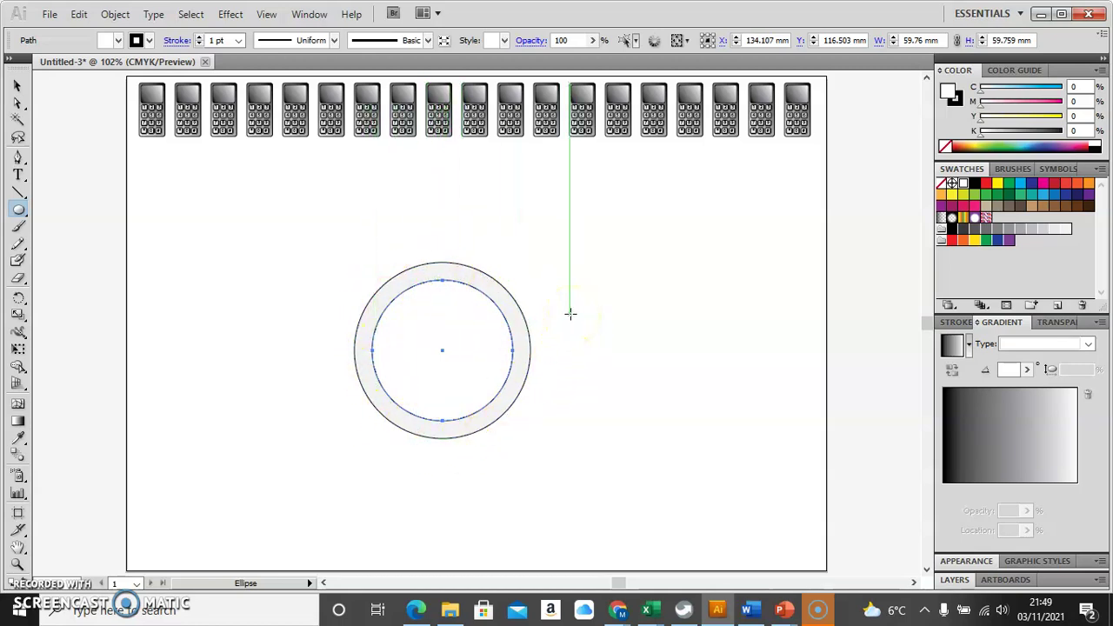
Shrink the white inner circle proportionally from its centre to about 52 mm wide, keeping it concentric, and deselect it.
{"action": "left_click", "coordinate": [17, 86]}
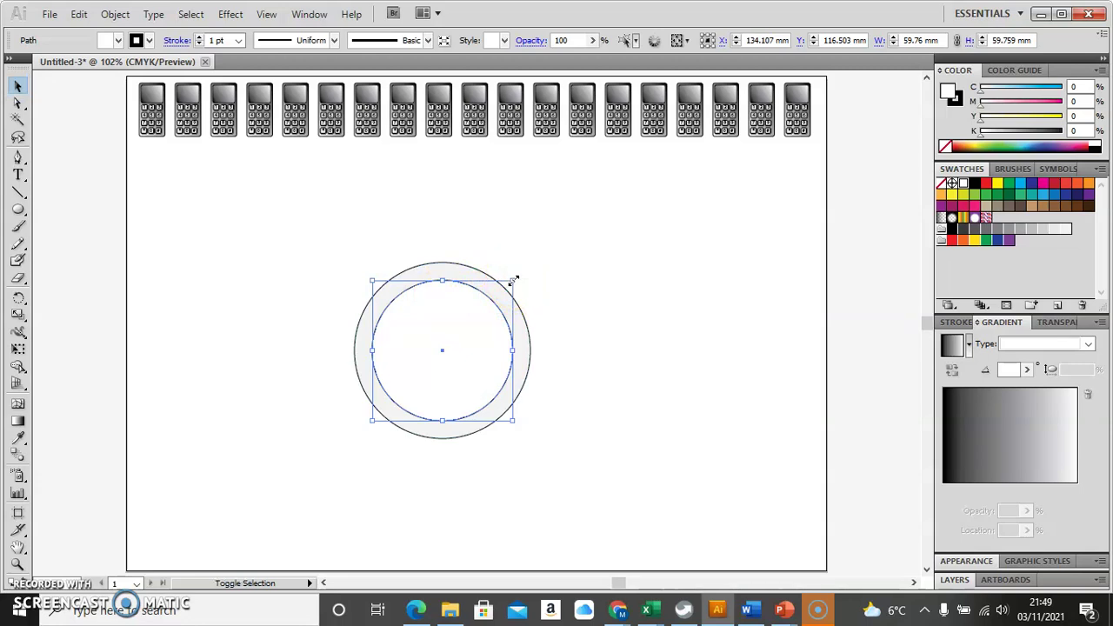
{"action": "left_click_drag", "start_coordinate": [514, 281], "coordinate": [495, 298]}
{"action": "left_click_drag", "start_coordinate": [454, 361], "coordinate": [462, 350]}
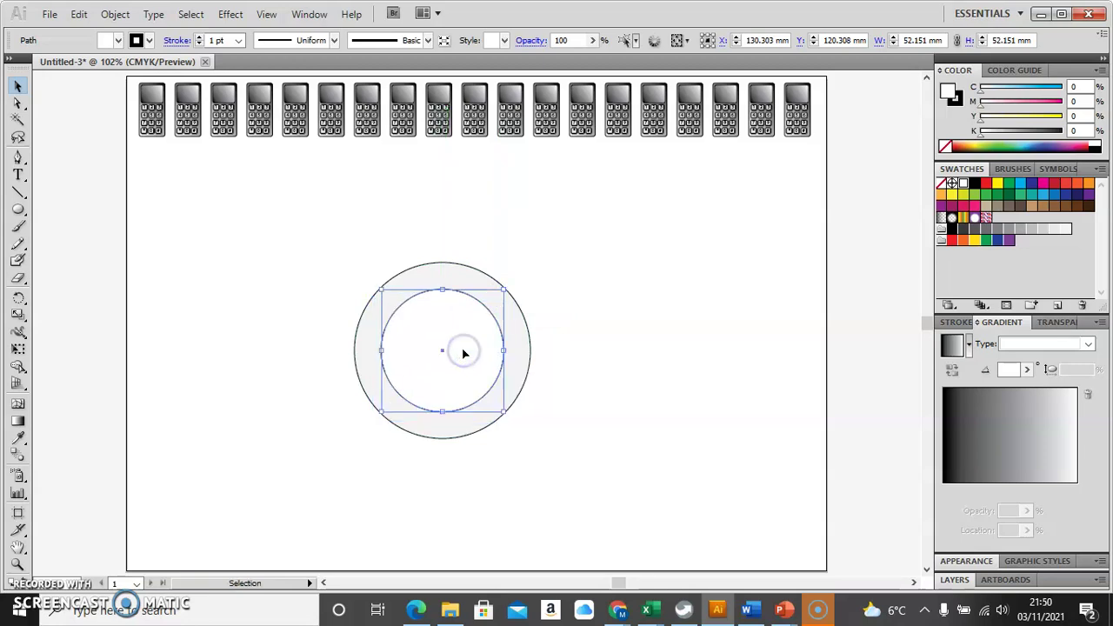
{"action": "left_click", "coordinate": [612, 338]}
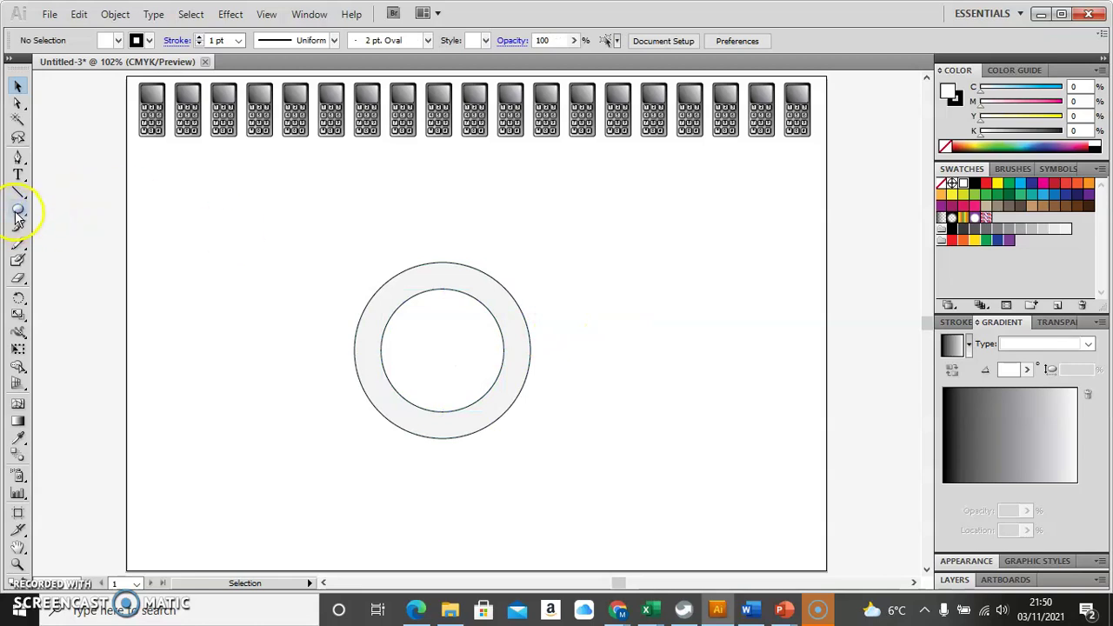
Delete the entire row of mobile phone graphics along the artboard's upper edge.
{"action": "left_click", "coordinate": [18, 208]}
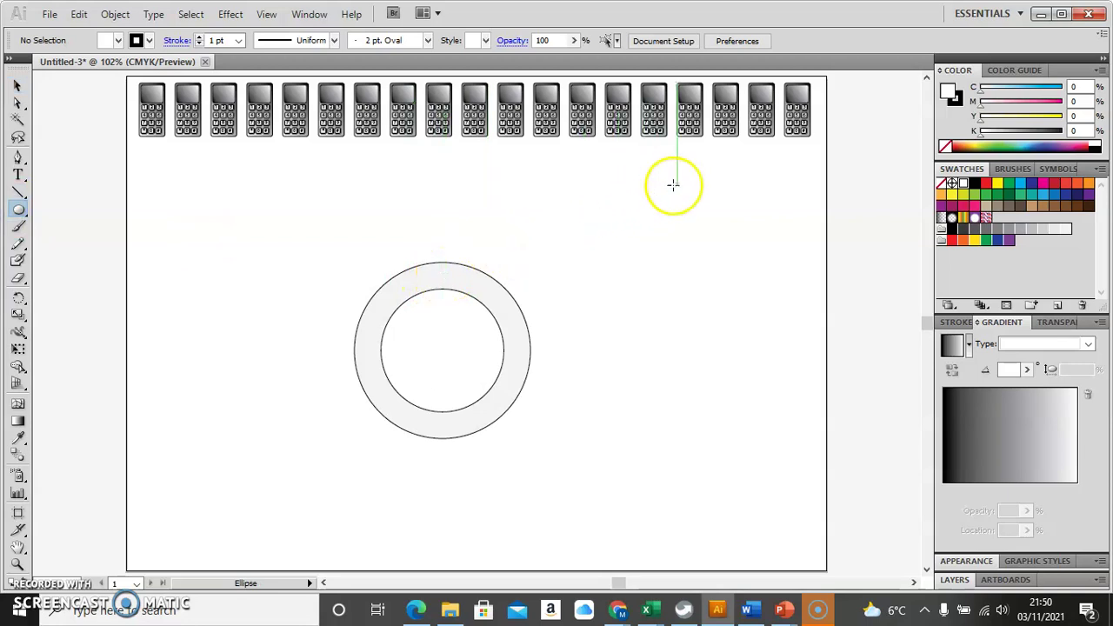
{"action": "left_click", "coordinate": [17, 86]}
{"action": "left_click_drag", "start_coordinate": [135, 162], "coordinate": [841, 110]}
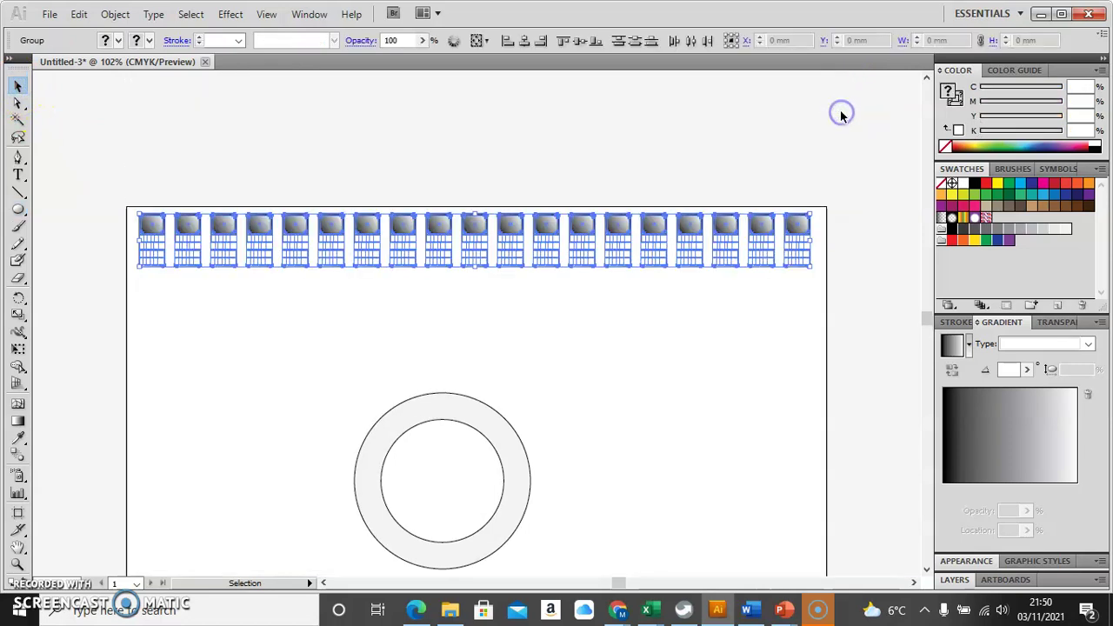
{"action": "key", "text": "Delete"}
{"action": "left_click", "coordinate": [525, 195]}
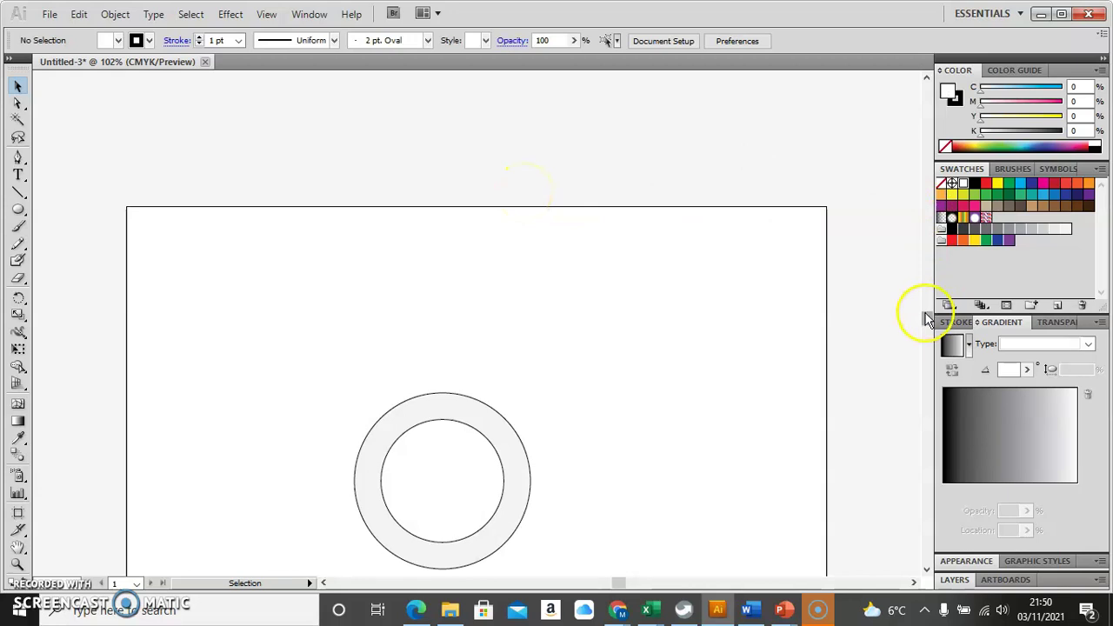
{"action": "left_click_drag", "start_coordinate": [925, 317], "coordinate": [928, 320]}
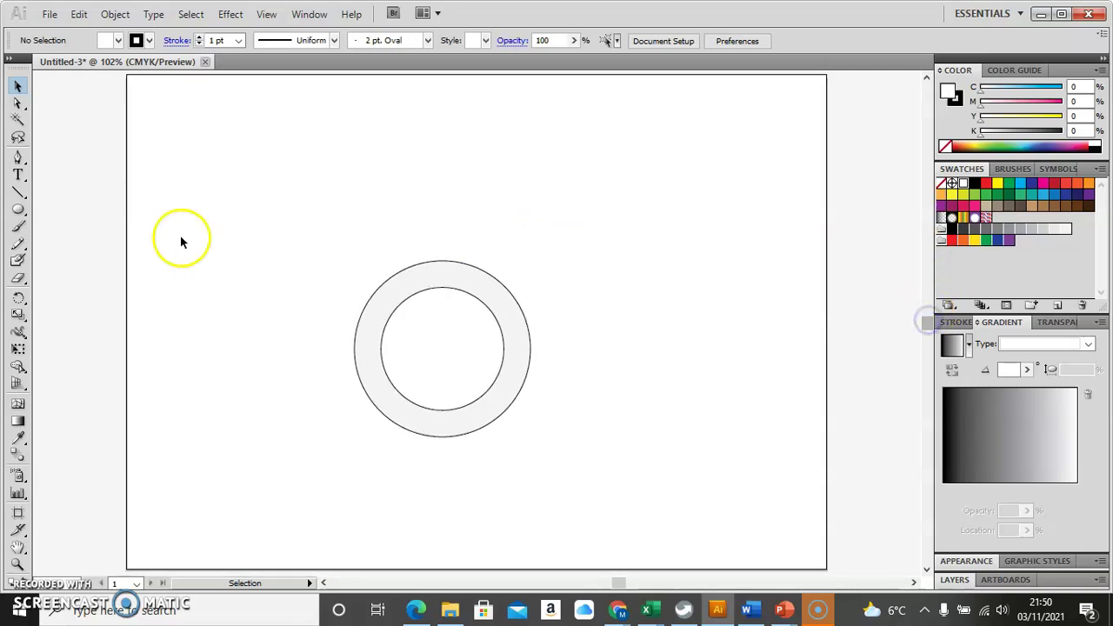
Draw a white circle about 8.3 mm wide from its centre, inside the grey rim directly above the dial's centre.
{"action": "left_click", "coordinate": [17, 208]}
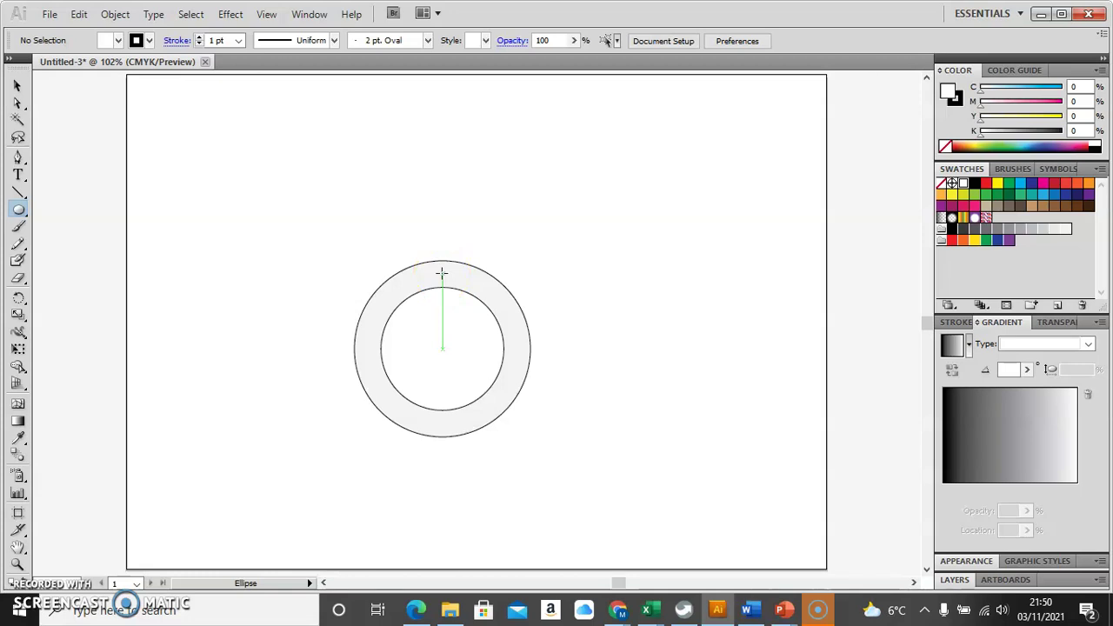
{"action": "left_click_drag", "start_coordinate": [441, 273], "coordinate": [451, 282]}
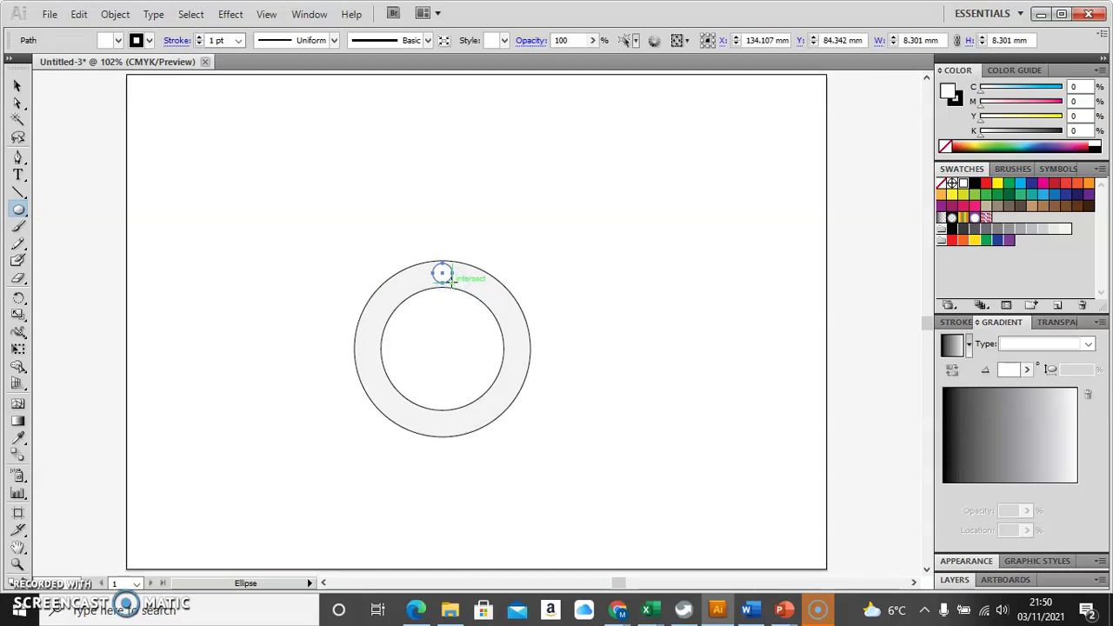
{"action": "left_click", "coordinate": [318, 269]}
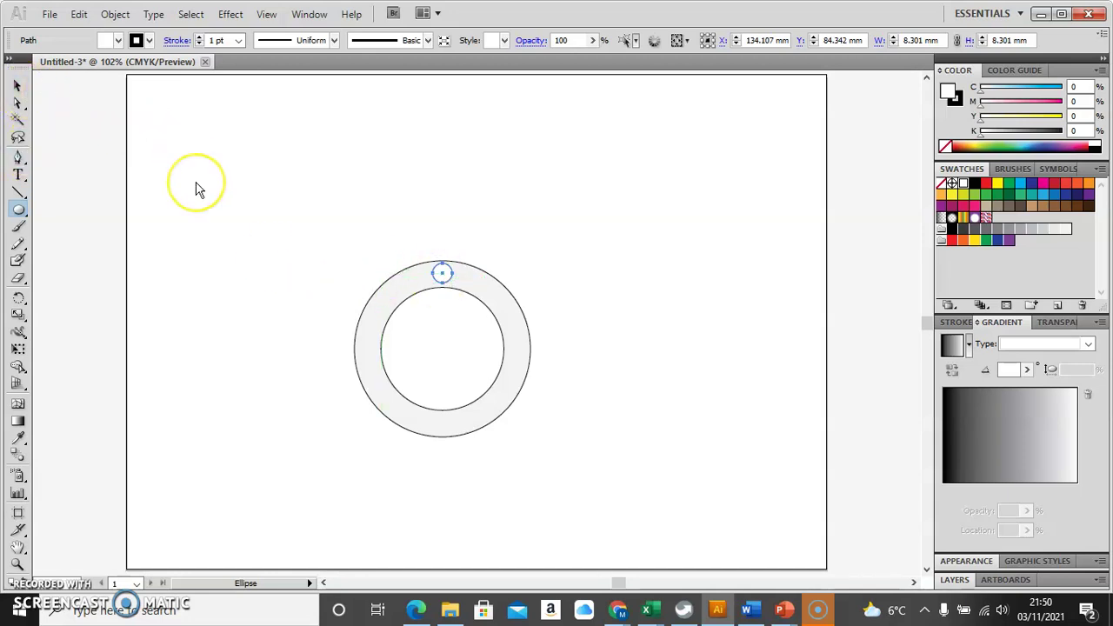
Switch to the slideshow, read the slide on copying the hole around the dial, and return to the Illustrator drawing.
{"action": "key", "text": "alt+Tab"}
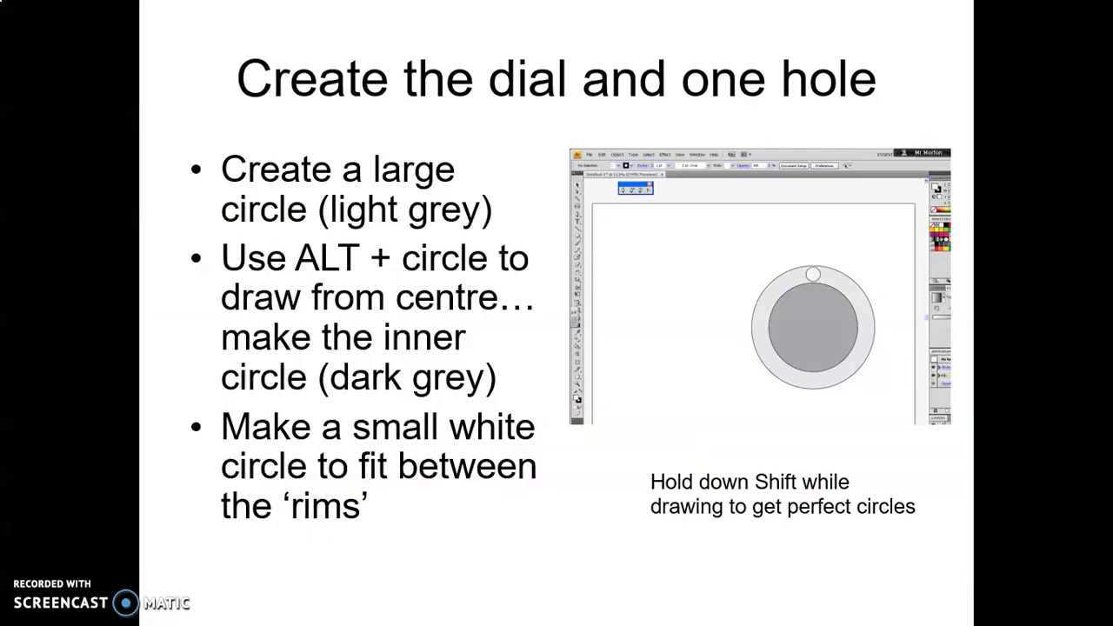
{"action": "left_click", "coordinate": [703, 293]}
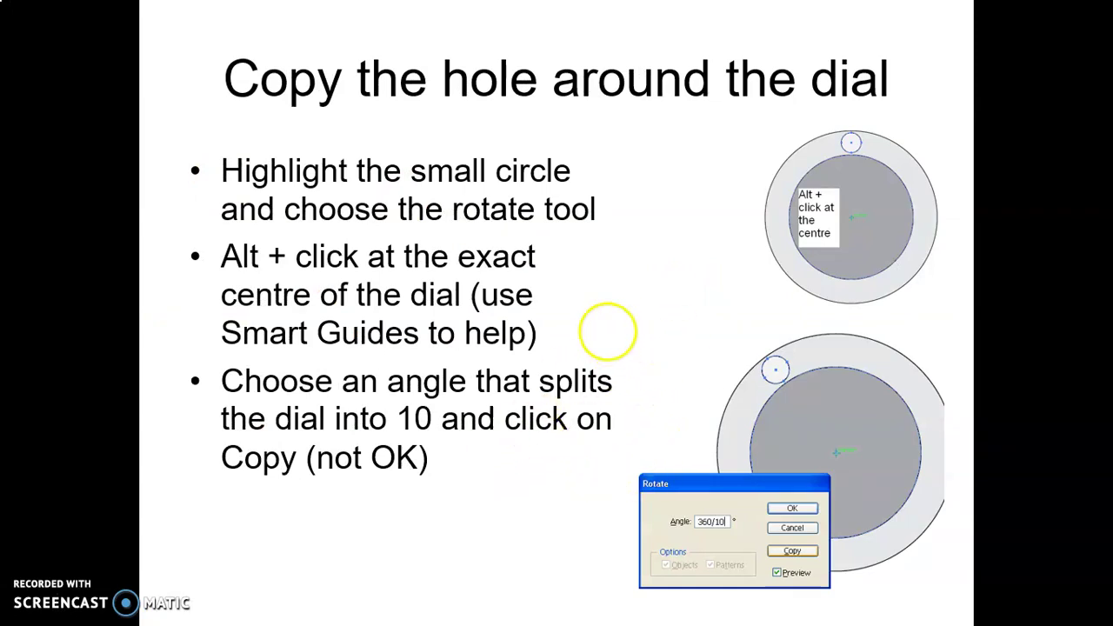
{"action": "key", "text": "alt+Tab"}
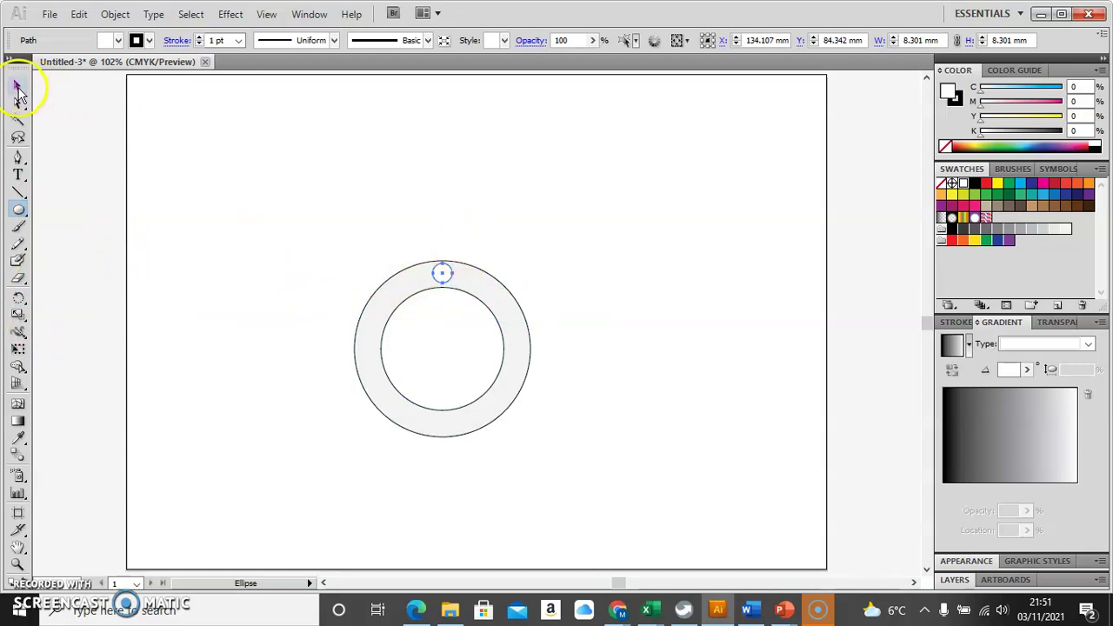
Rotate a copy of the small hole by 36° about the exact centre of the dial.
{"action": "left_click", "coordinate": [18, 90]}
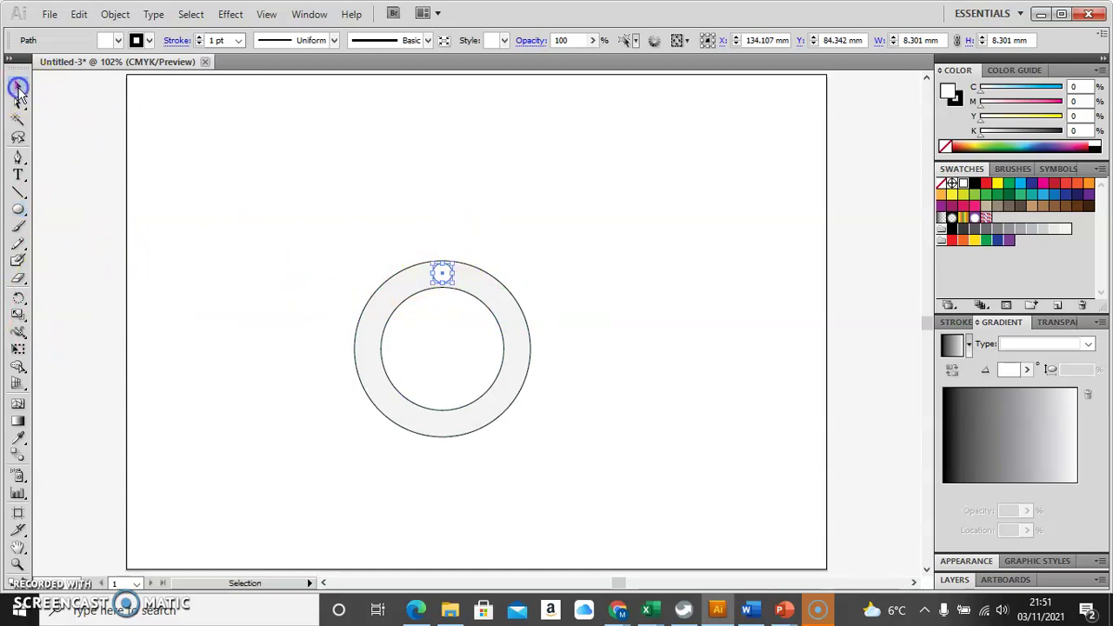
{"action": "left_click", "coordinate": [18, 299]}
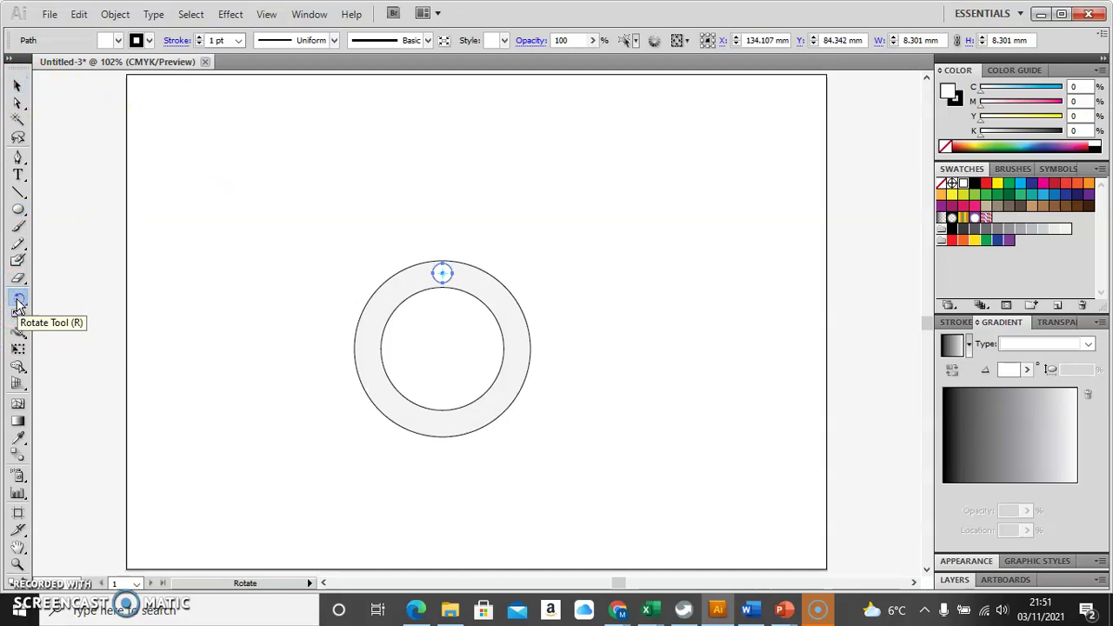
{"action": "left_click", "coordinate": [443, 349], "text": "alt"}
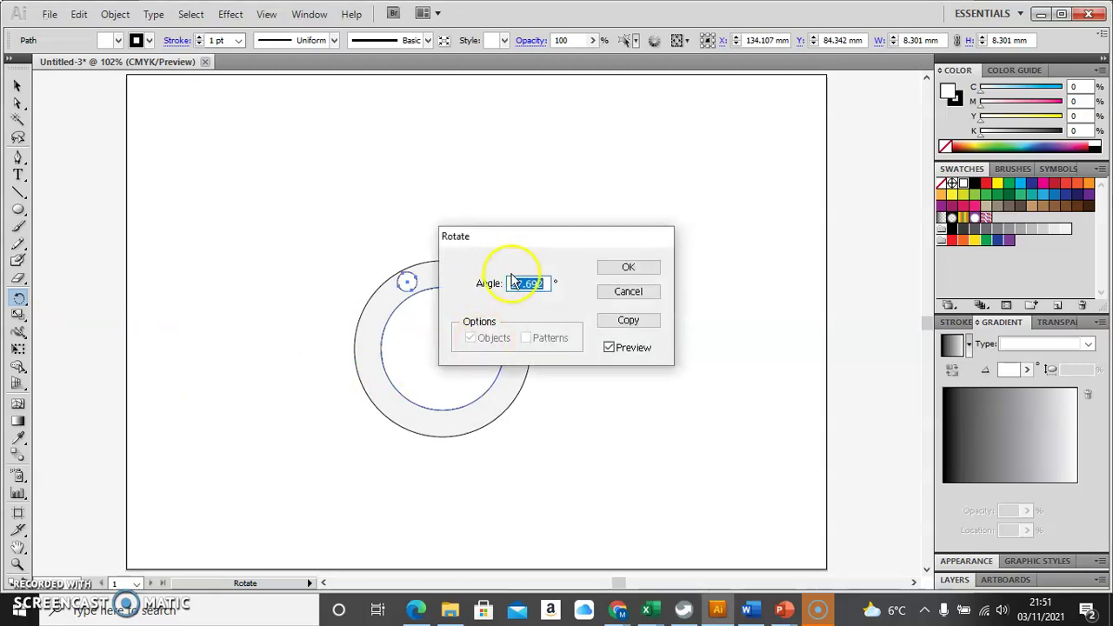
{"action": "left_click_drag", "start_coordinate": [537, 244], "coordinate": [636, 167]}
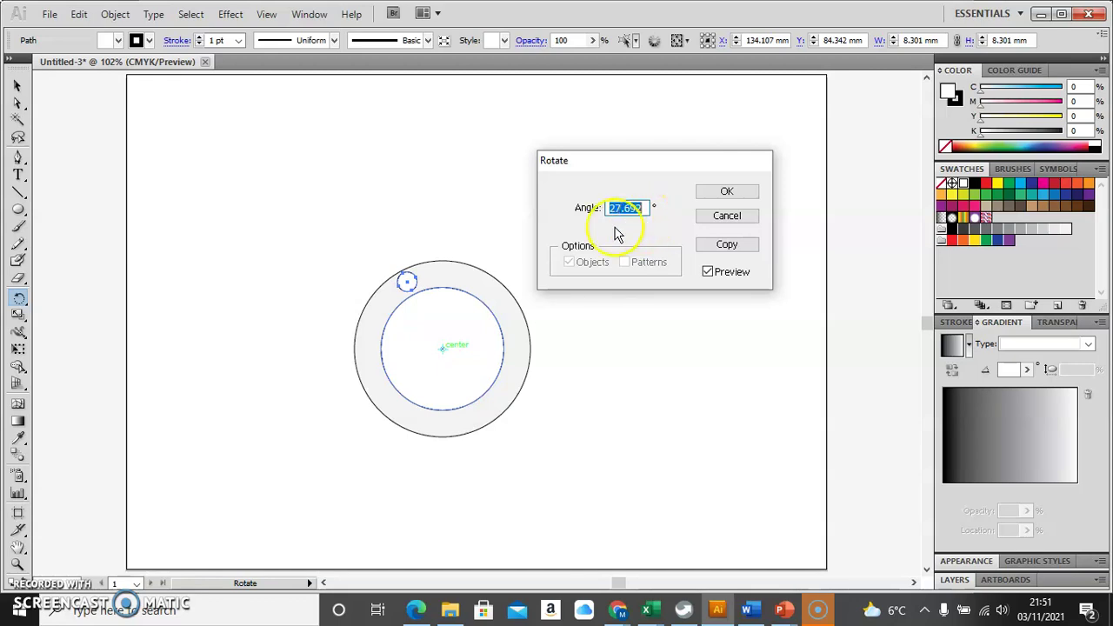
{"action": "type", "text": "36"}
{"action": "left_click", "coordinate": [708, 272]}
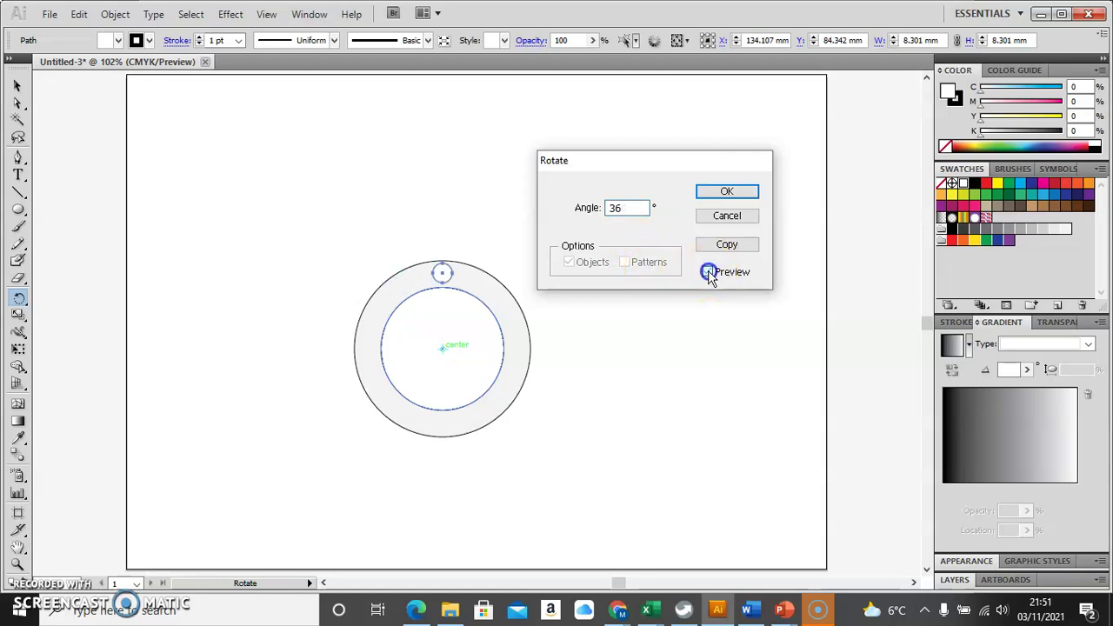
{"action": "left_click", "coordinate": [709, 272]}
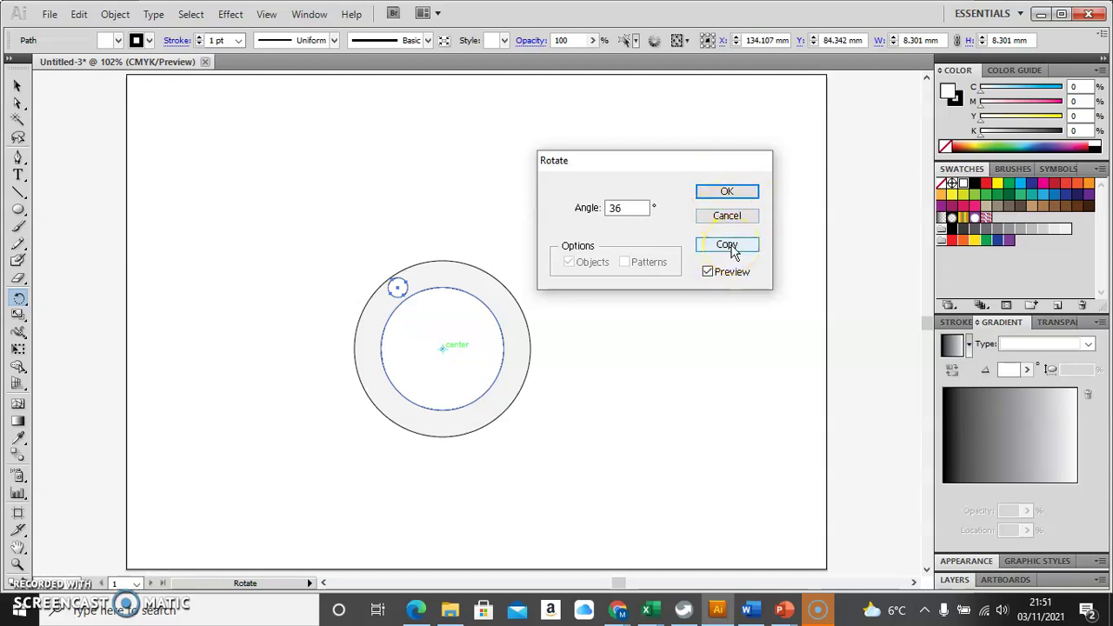
{"action": "left_click", "coordinate": [728, 245]}
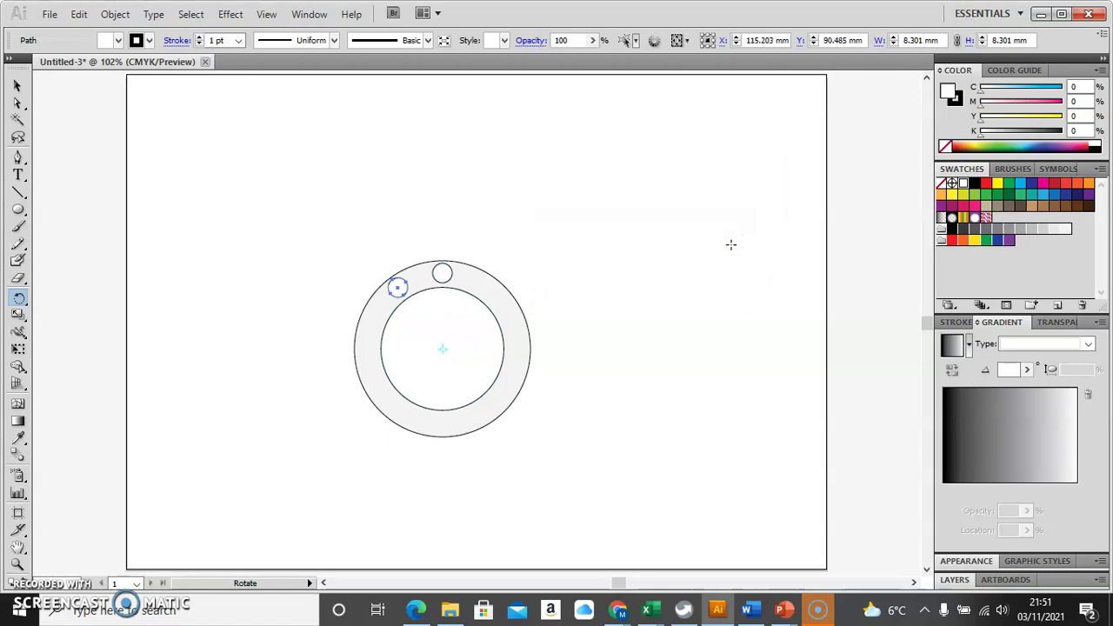
Repeat the rotated copy eight times so that ten evenly spaced holes fill the dial's rim.
{"action": "key", "text": "ctrl+d"}
{"action": "key", "text": "ctrl+d"}
{"action": "key", "text": "ctrl+d"}
{"action": "key", "text": "ctrl+d"}
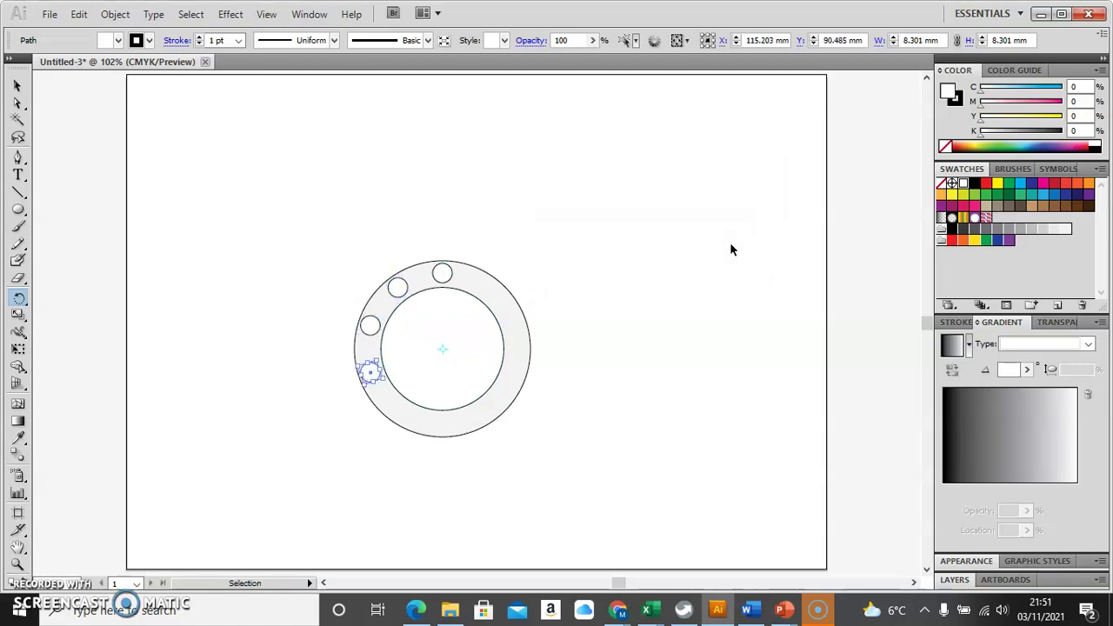
{"action": "key", "text": "ctrl+d"}
{"action": "key", "text": "ctrl+d"}
{"action": "key", "text": "ctrl+d"}
{"action": "key", "text": "ctrl+d"}
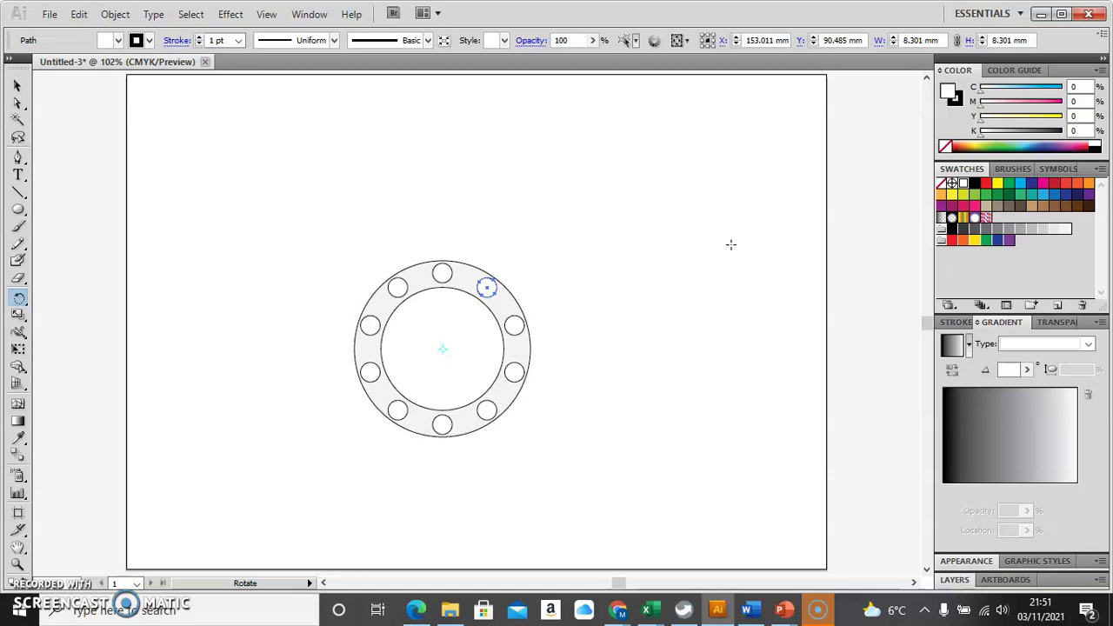
Draw a rounded rectangle about 17 × 9 mm just right of the dial's lower part and fill it with the linear black-to-white gradient.
{"action": "left_click", "coordinate": [18, 211]}
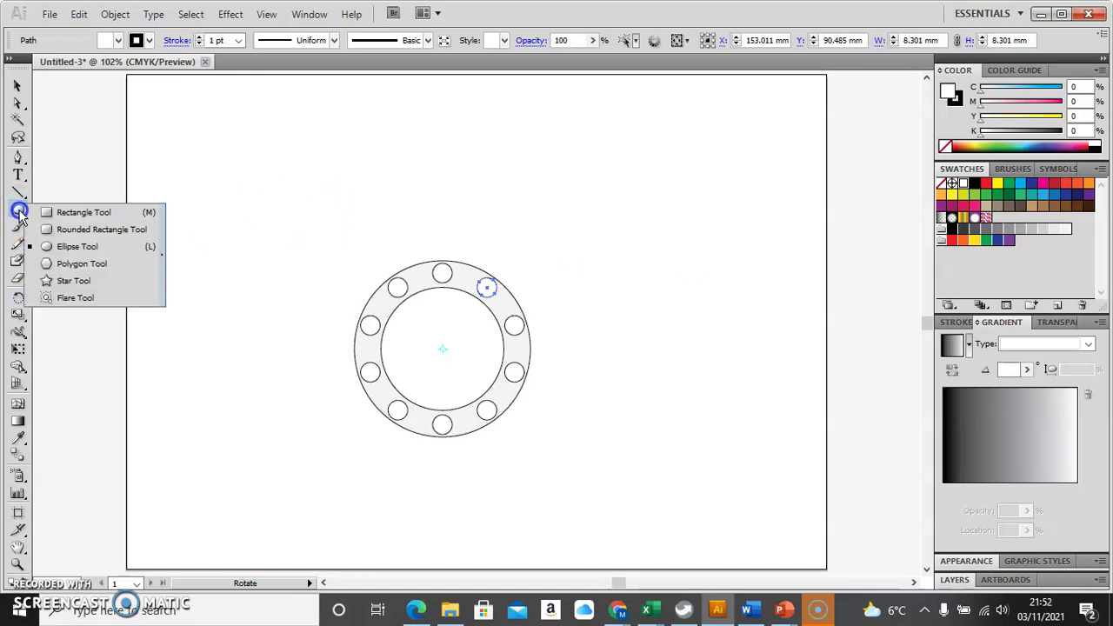
{"action": "left_click", "coordinate": [88, 231]}
{"action": "left_click", "coordinate": [603, 338]}
{"action": "left_click_drag", "start_coordinate": [571, 390], "coordinate": [582, 410]}
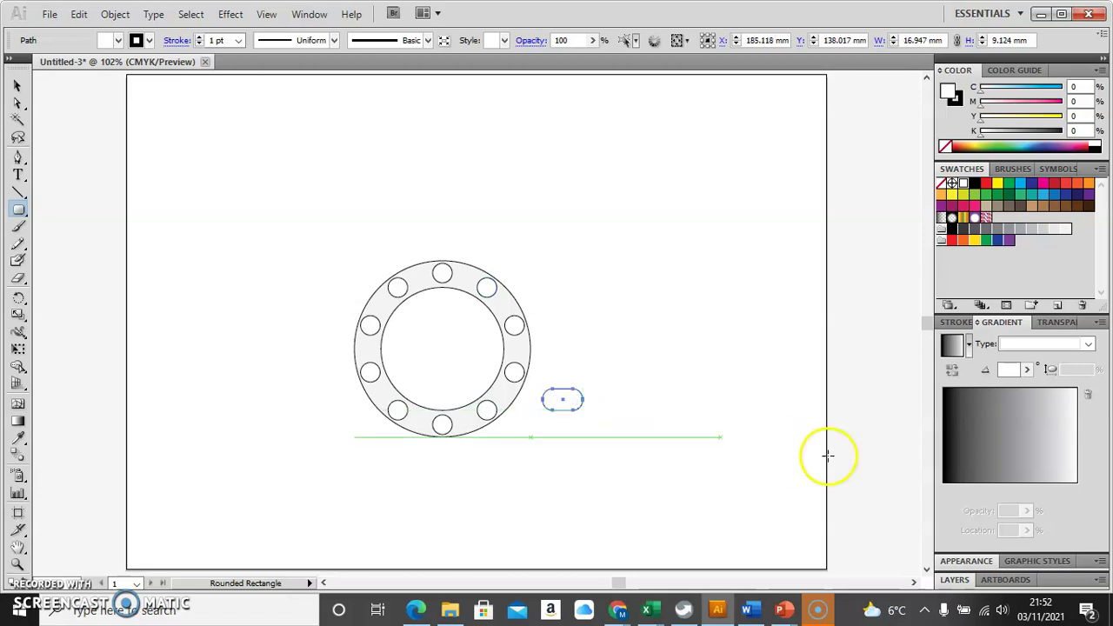
{"action": "left_click", "coordinate": [952, 349]}
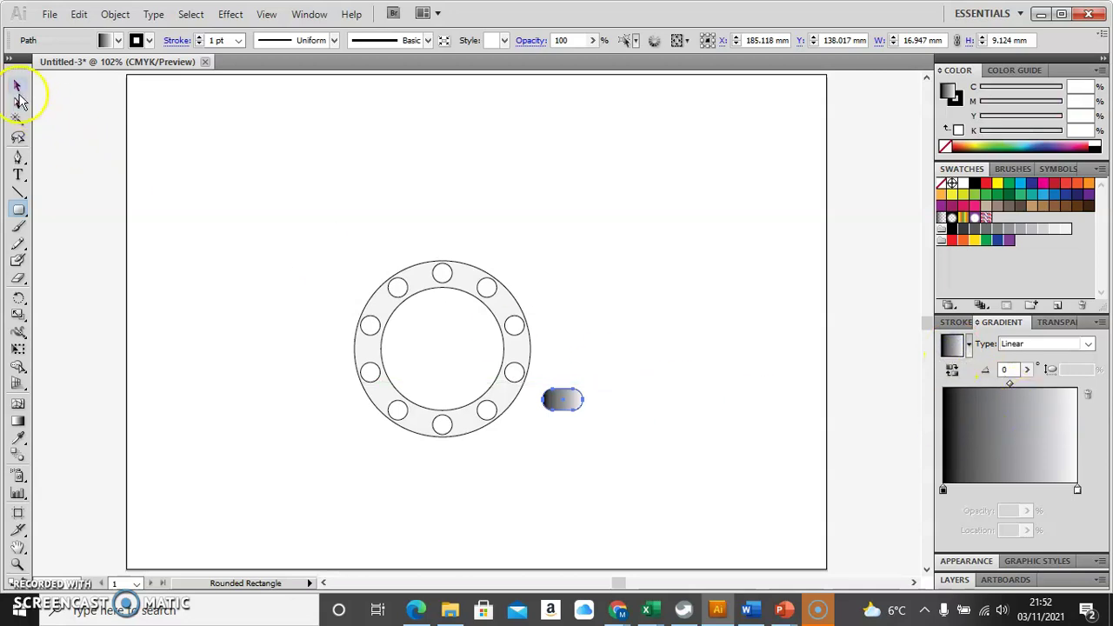
Rotate the gradient rounded rectangle about 32° clockwise and place it across the dial's rim between the two lower-right holes.
{"action": "left_click", "coordinate": [16, 86]}
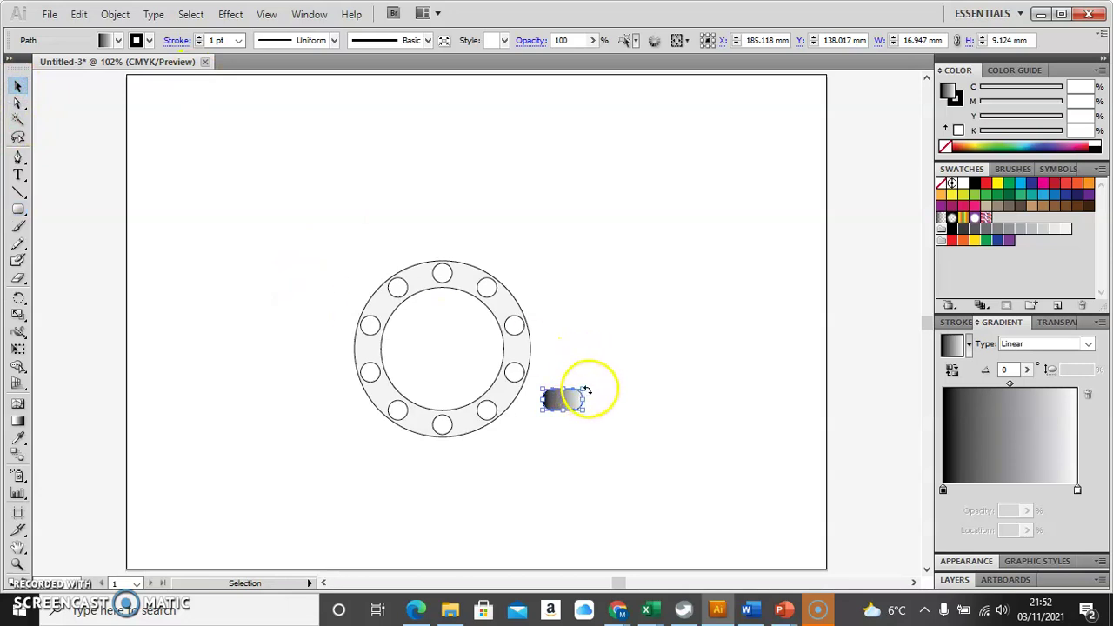
{"action": "mouse_move", "coordinate": [587, 391]}
{"action": "left_mouse_down"}
{"action": "mouse_move", "coordinate": [591, 383]}
{"action": "mouse_move", "coordinate": [583, 388]}
{"action": "left_mouse_up"}
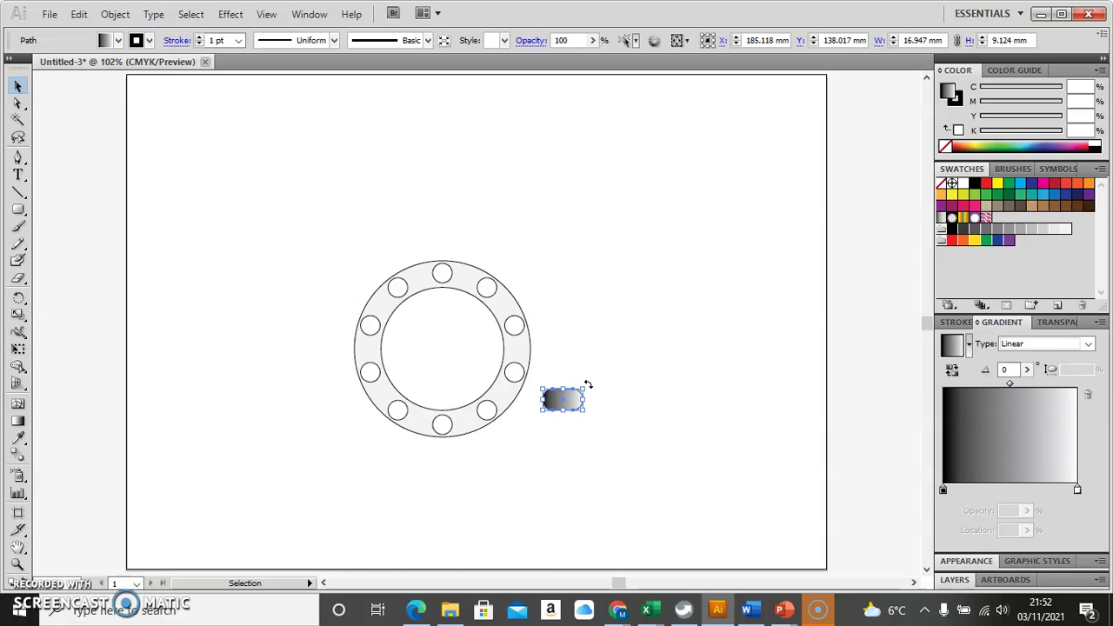
{"action": "left_click_drag", "start_coordinate": [589, 384], "coordinate": [511, 399]}
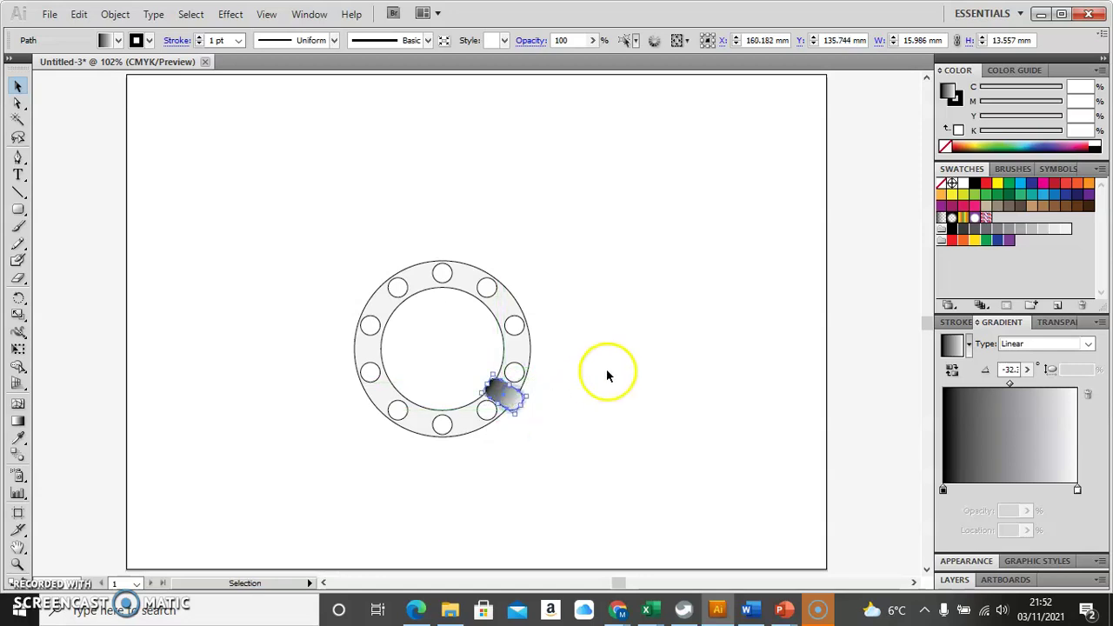
{"action": "left_click", "coordinate": [625, 357]}
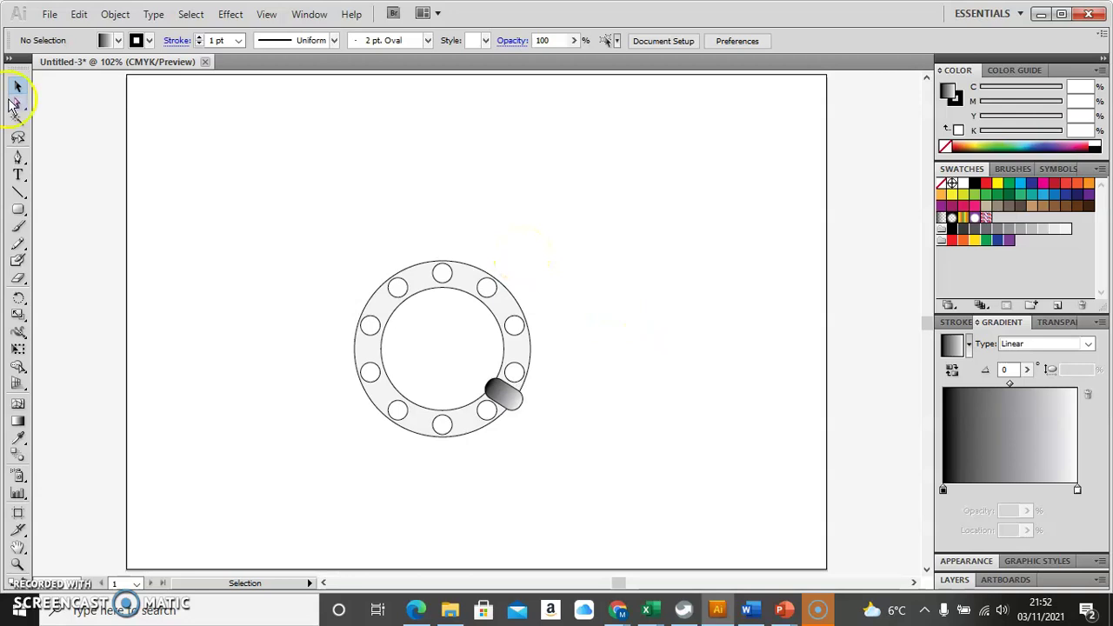
Group all the dial pieces, including the dial stop, and scale the group down proportionally from its lower-right corner.
{"action": "left_click_drag", "start_coordinate": [307, 219], "coordinate": [623, 472]}
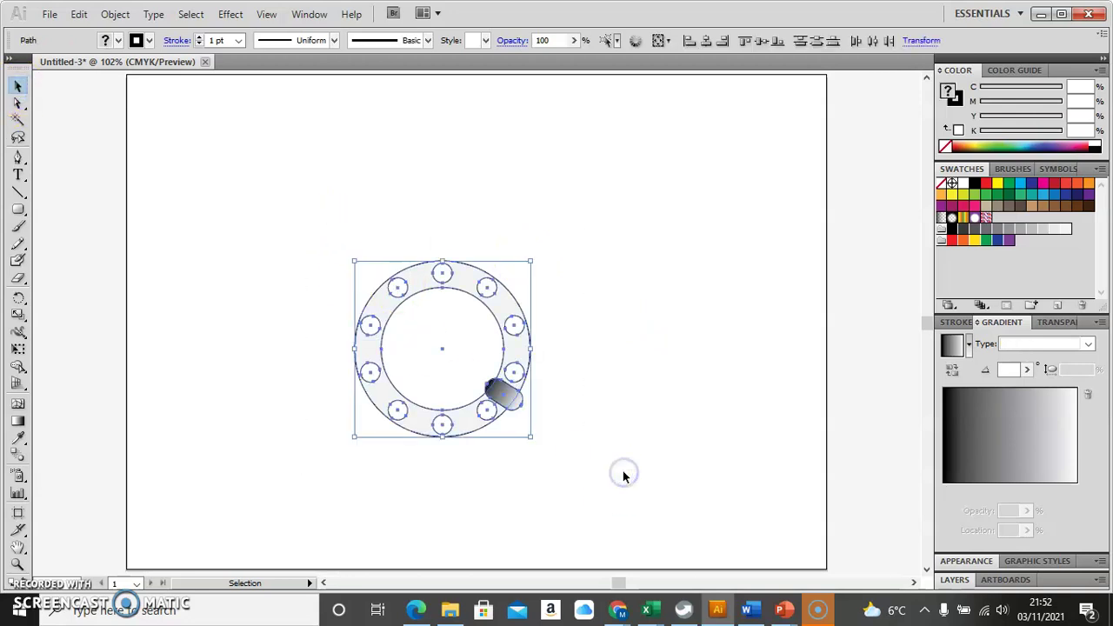
{"action": "left_click", "coordinate": [112, 15]}
{"action": "left_click", "coordinate": [139, 75]}
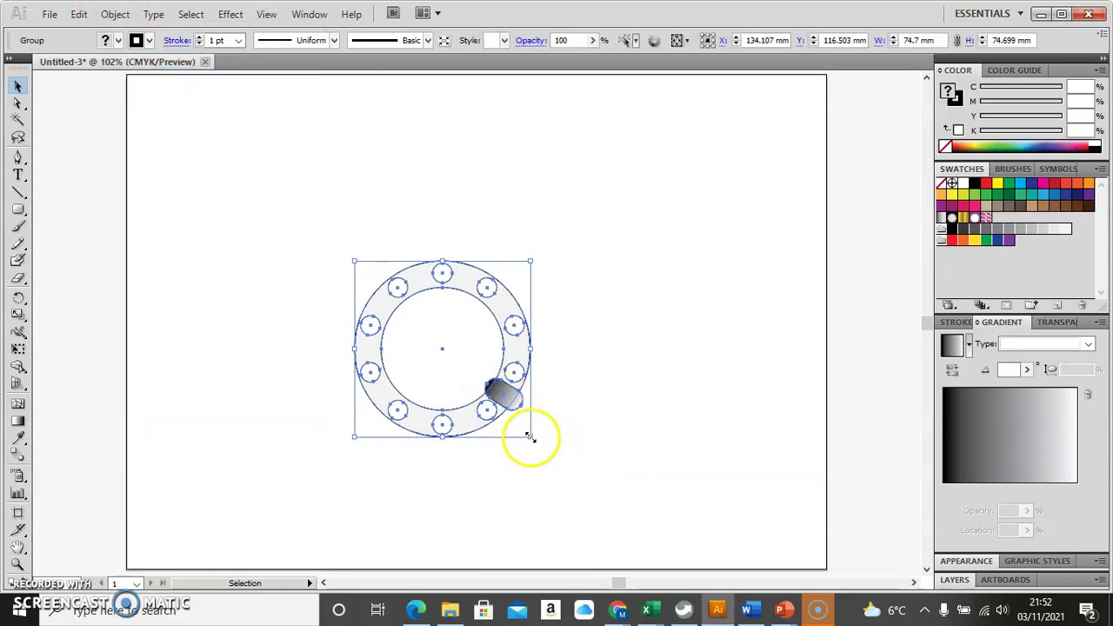
{"action": "mouse_move", "coordinate": [528, 432]}
{"action": "left_mouse_down"}
{"action": "mouse_move", "coordinate": [497, 411]}
{"action": "mouse_move", "coordinate": [518, 429]}
{"action": "left_mouse_up"}
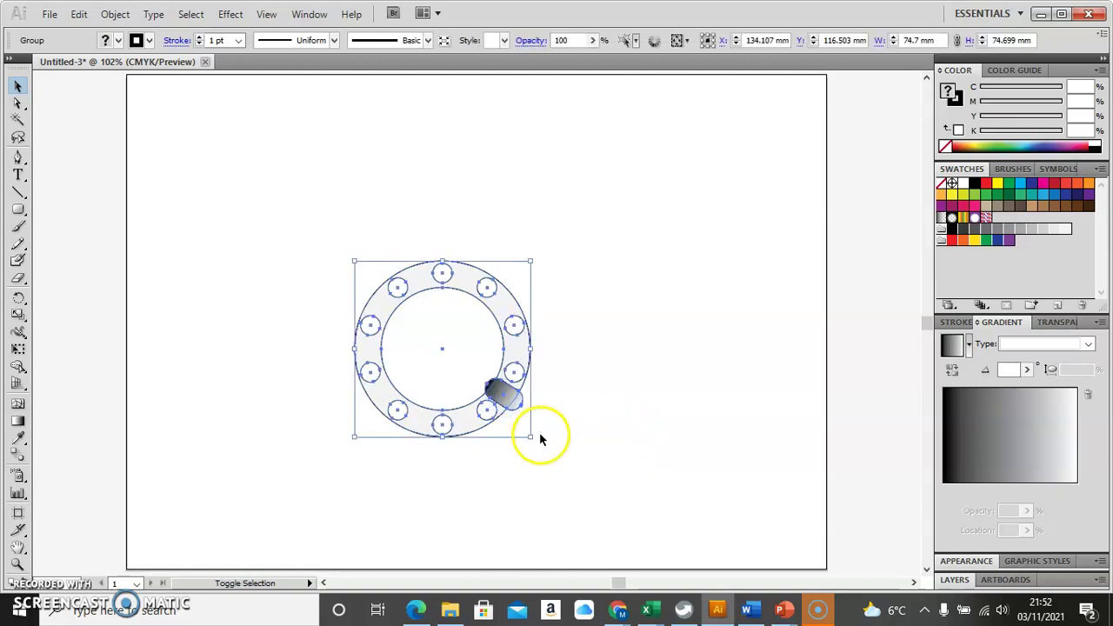
{"action": "left_click_drag", "start_coordinate": [531, 438], "coordinate": [500, 408]}
{"action": "left_click", "coordinate": [596, 400]}
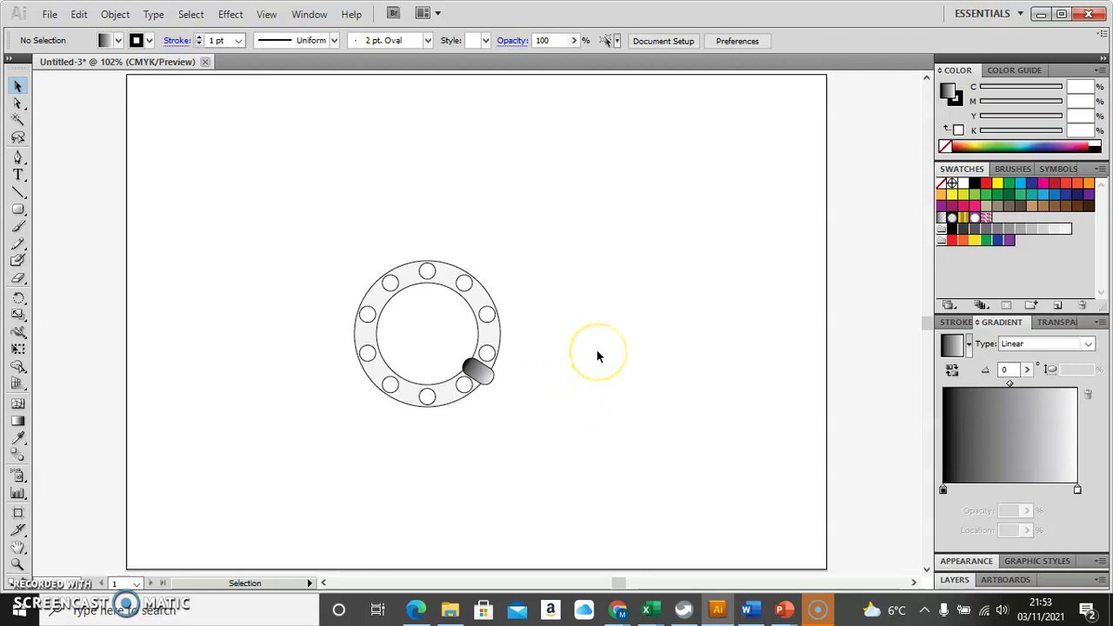
Switch to the slideshow, read the slides on adding more holes and preparing the body, and return to the Illustrator drawing.
{"action": "key", "text": "alt+Tab"}
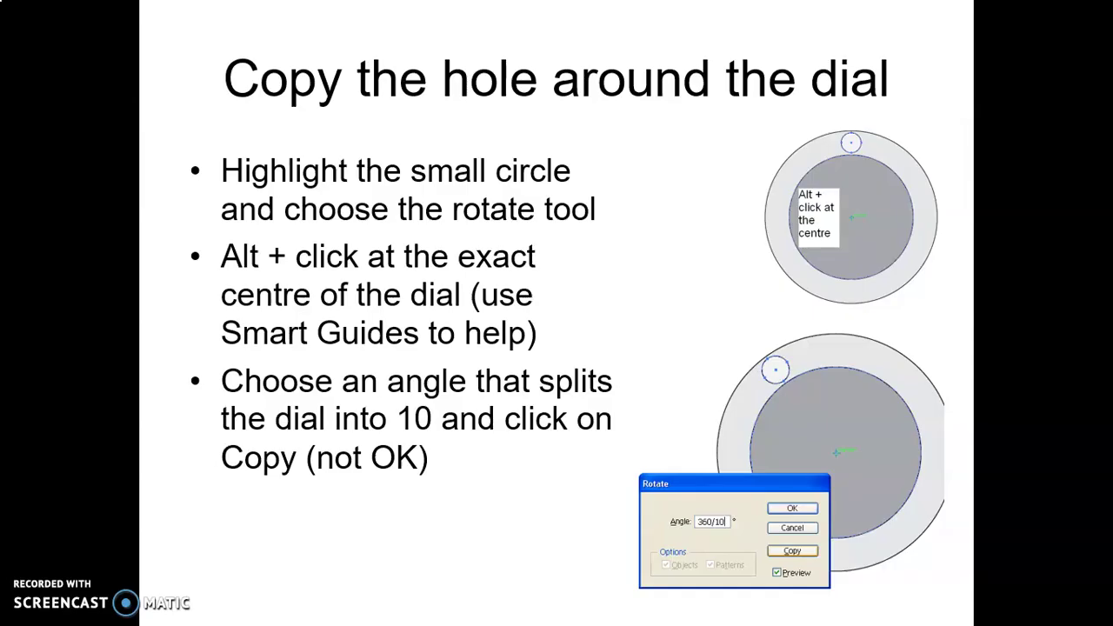
{"action": "left_click", "coordinate": [621, 218]}
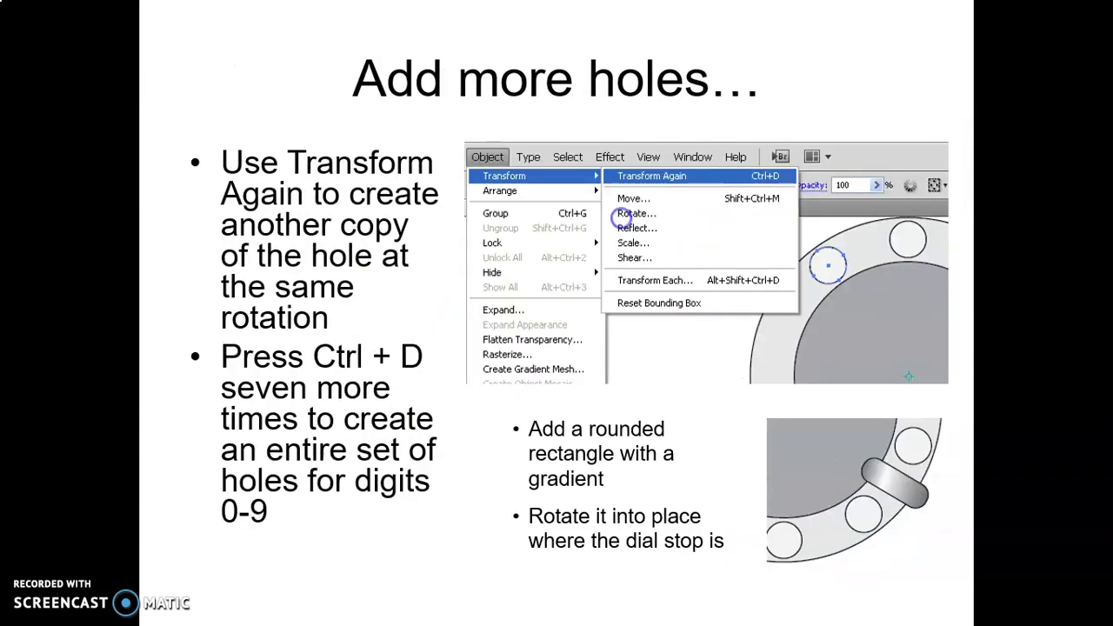
{"action": "left_click", "coordinate": [621, 218]}
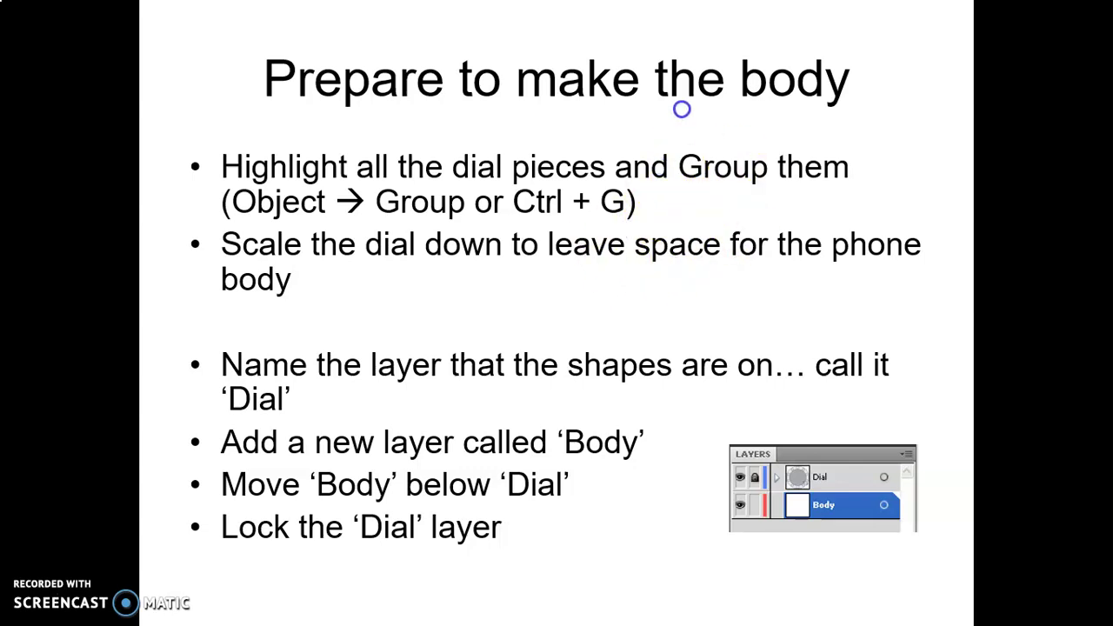
{"action": "key", "text": "alt+Tab"}
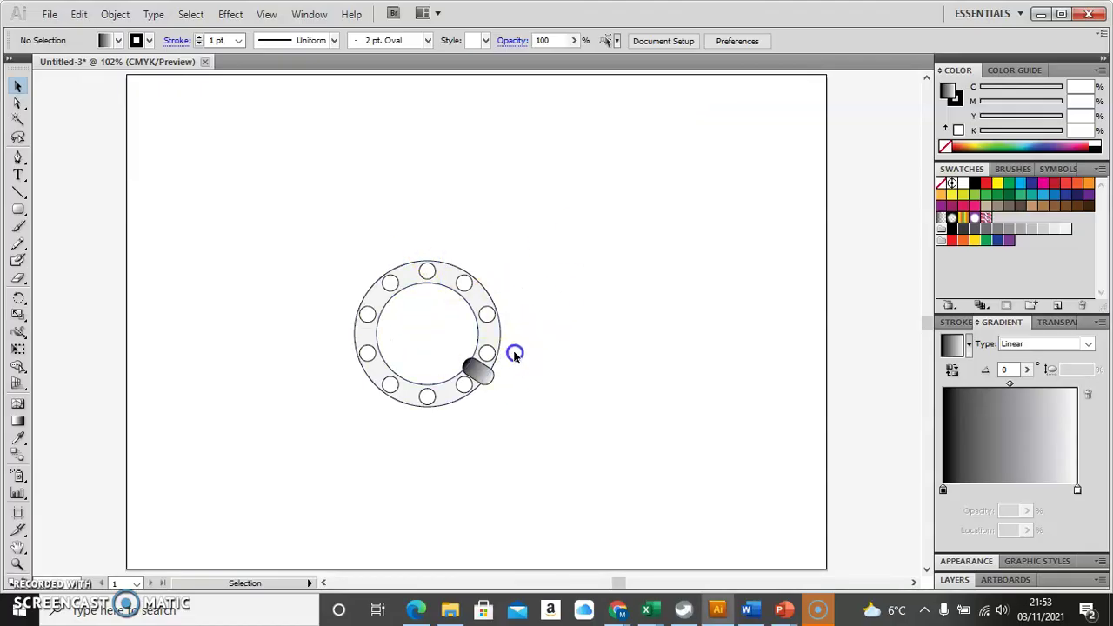
Rename the layer holding the dial artwork as Dial.
{"action": "left_click", "coordinate": [1069, 580]}
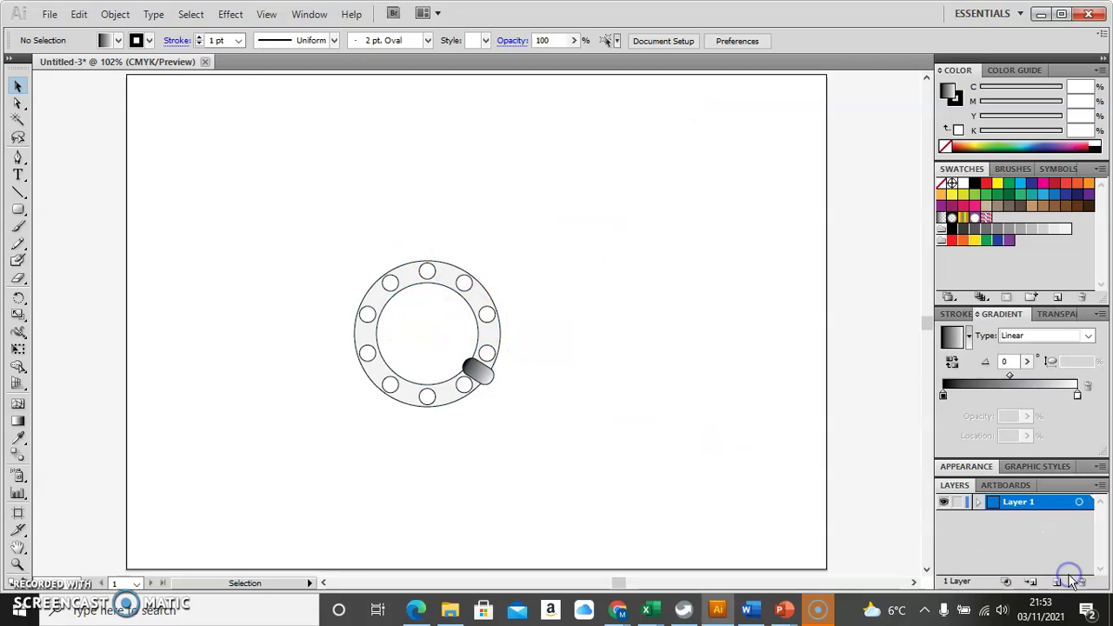
{"action": "double_click", "coordinate": [1019, 509]}
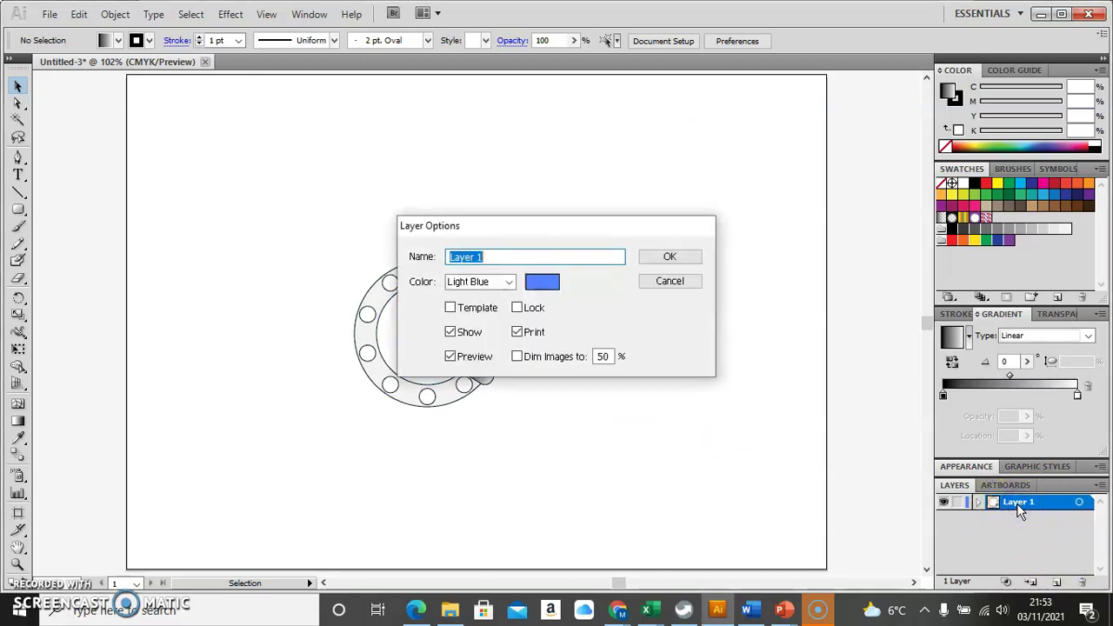
{"action": "type", "text": "Dial"}
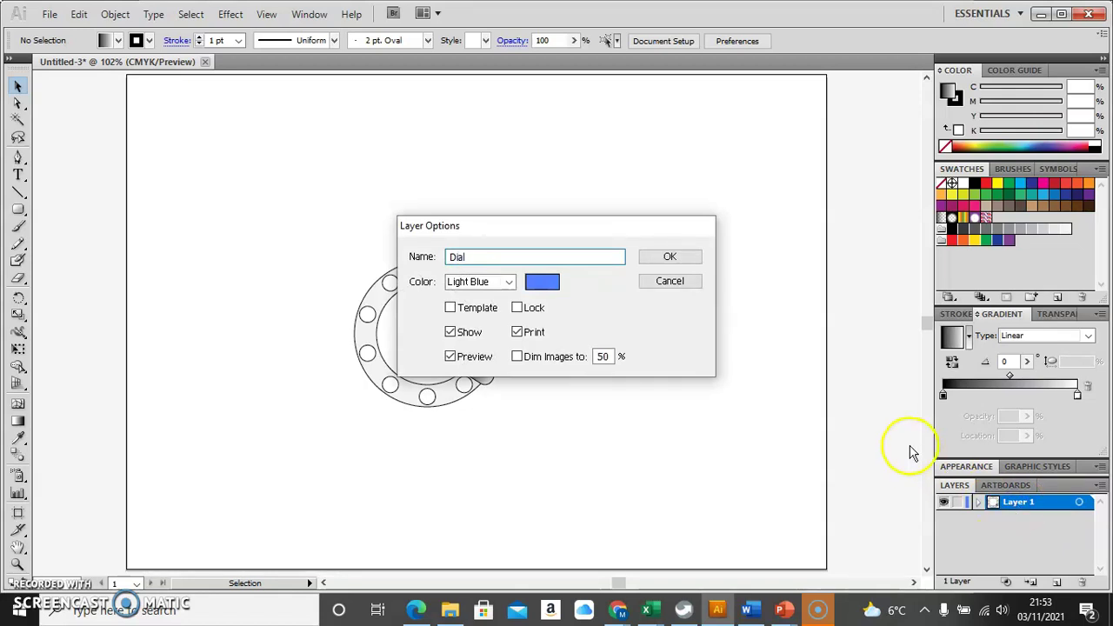
{"action": "left_click", "coordinate": [680, 258]}
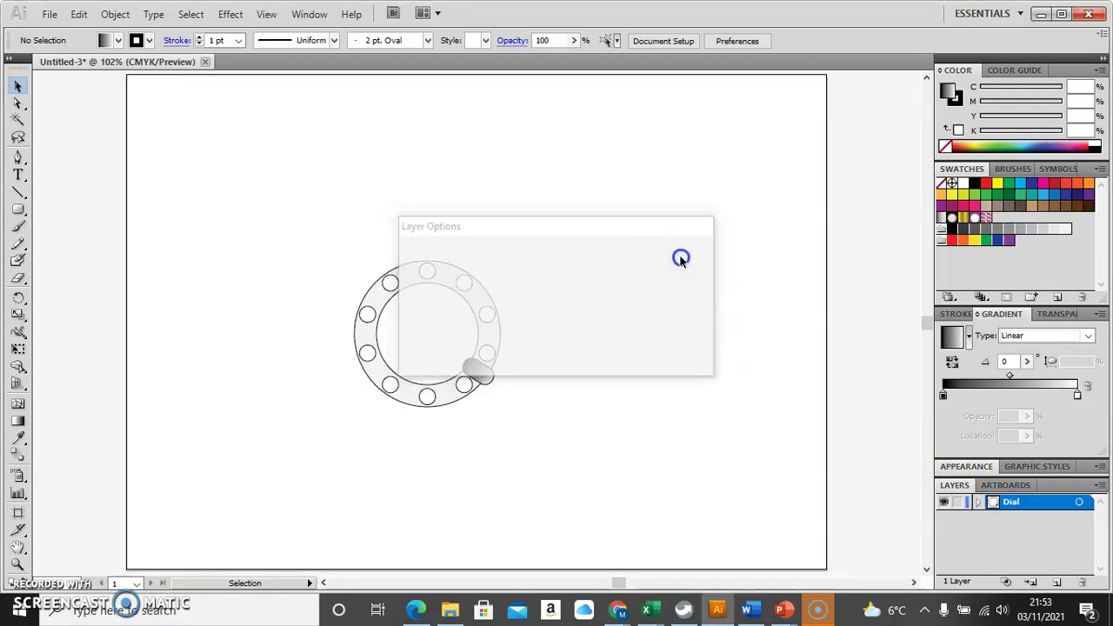
Add a new layer above Dial and name it Body.
{"action": "left_click", "coordinate": [1057, 582]}
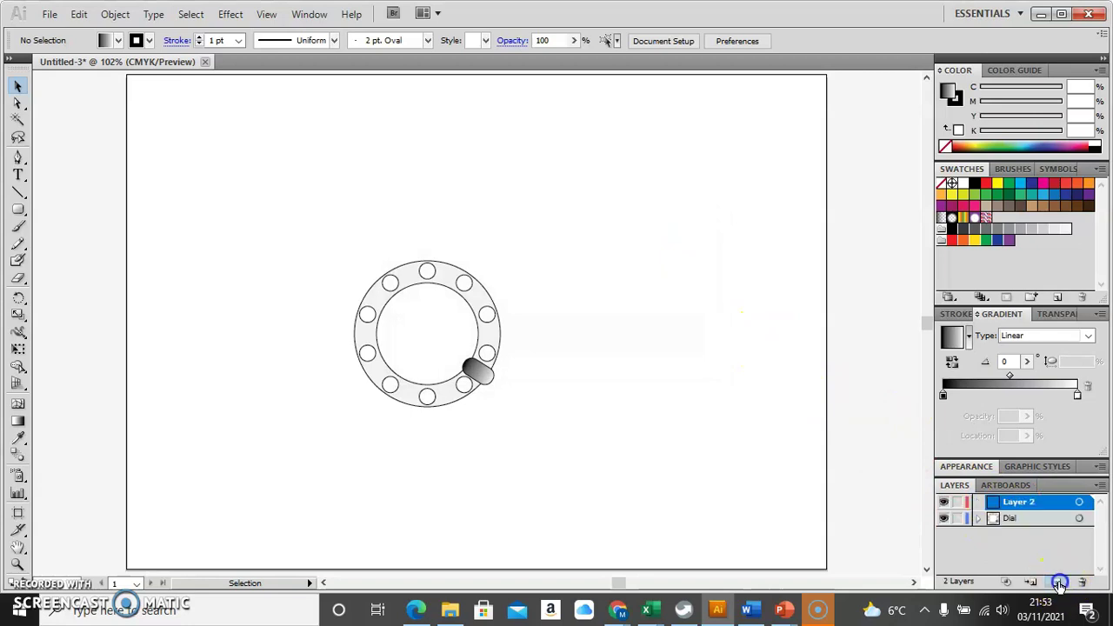
{"action": "double_click", "coordinate": [1019, 503]}
{"action": "type", "text": "Body"}
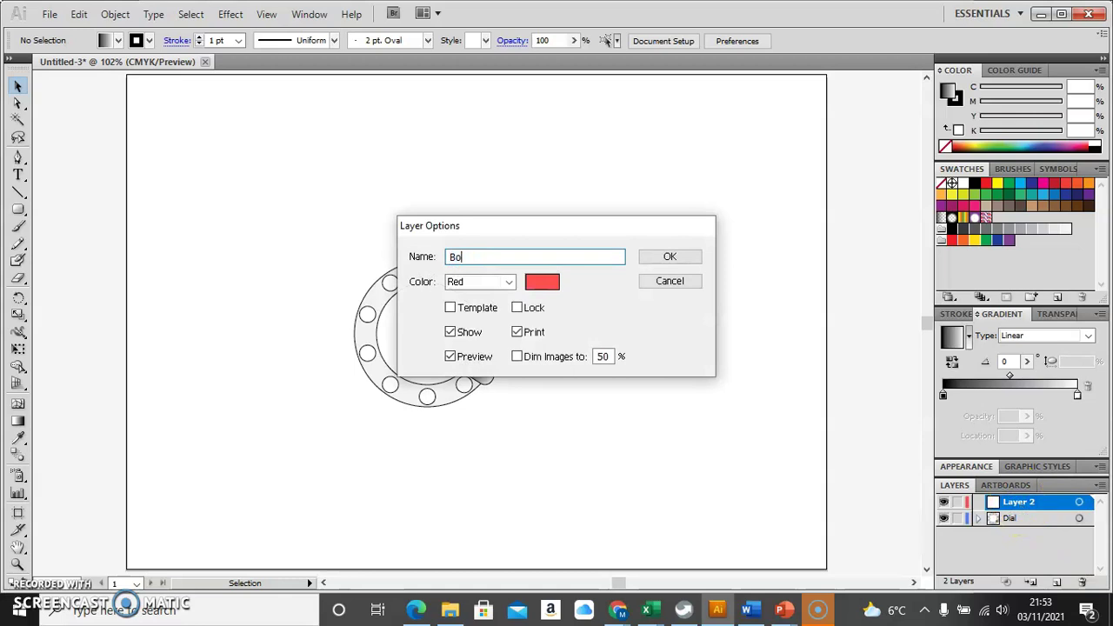
{"action": "left_click", "coordinate": [669, 257]}
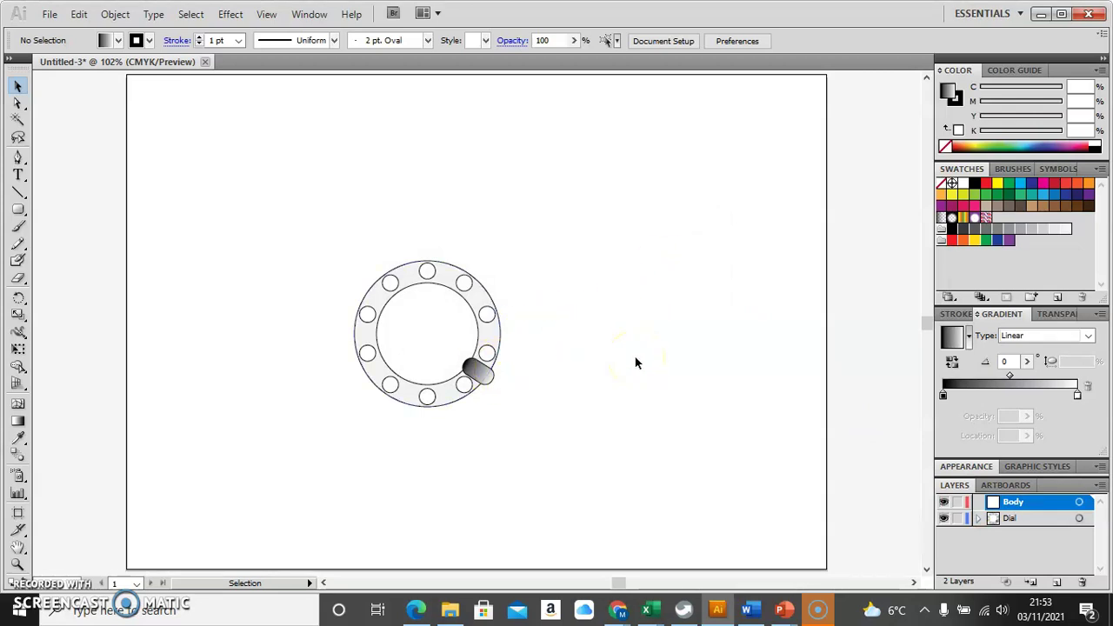
Check the body slides, then draw a rectangle about 108 × 120 mm centred on the dial in the Body layer and fill it red.
{"action": "key", "text": "alt+Tab"}
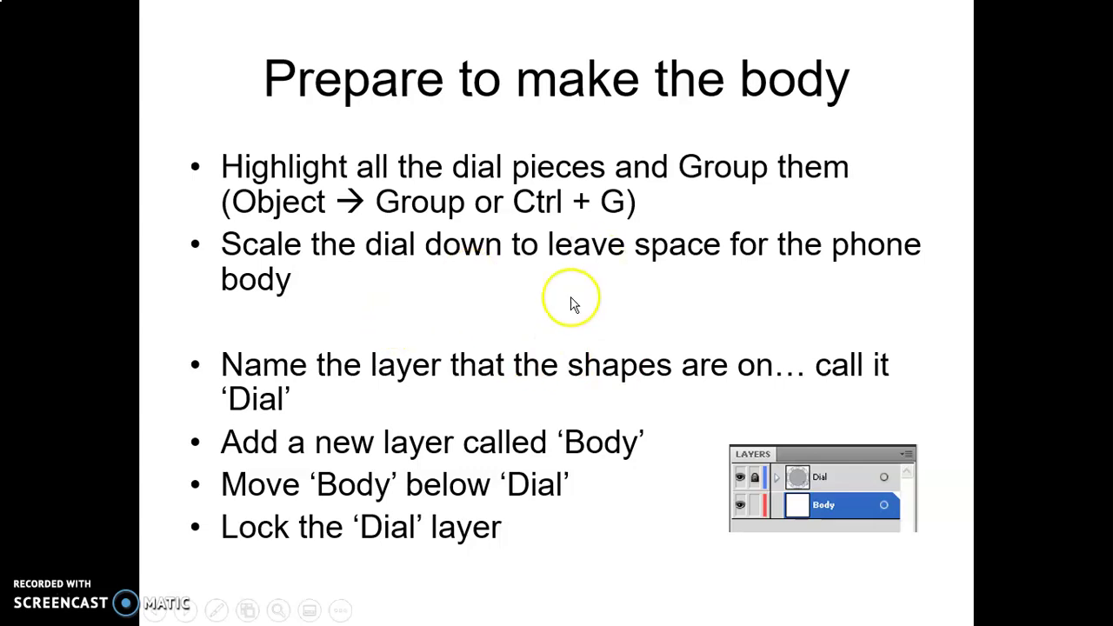
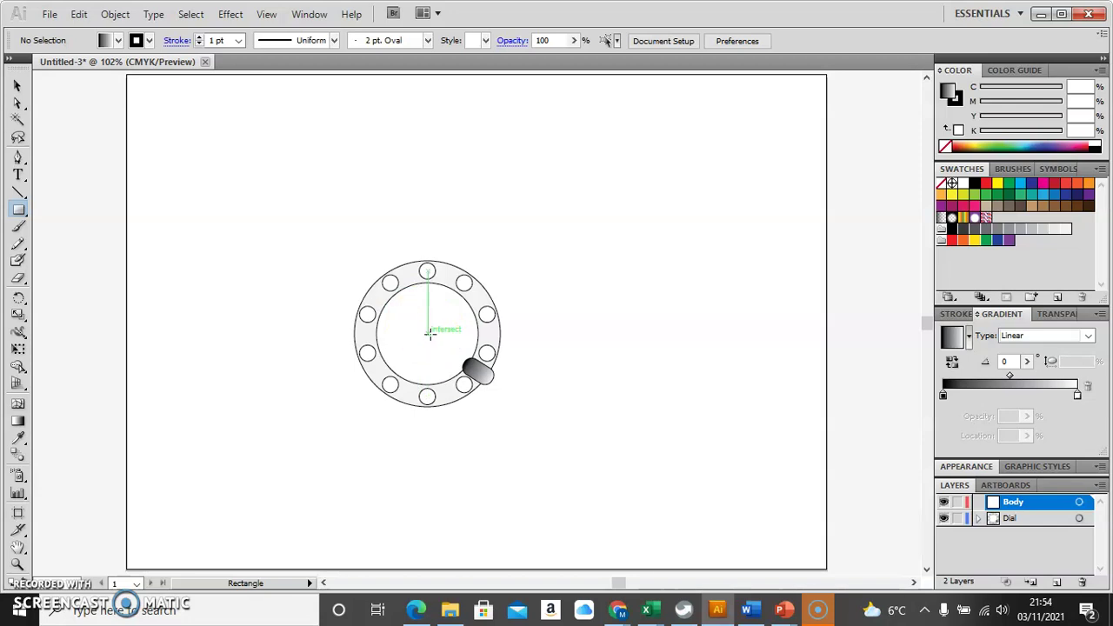
{"action": "mouse_move", "coordinate": [430, 333]}
{"action": "left_mouse_down"}
{"action": "mouse_move", "coordinate": [484, 377]}
{"action": "mouse_move", "coordinate": [512, 435]}
{"action": "mouse_move", "coordinate": [554, 476]}
{"action": "left_mouse_up"}
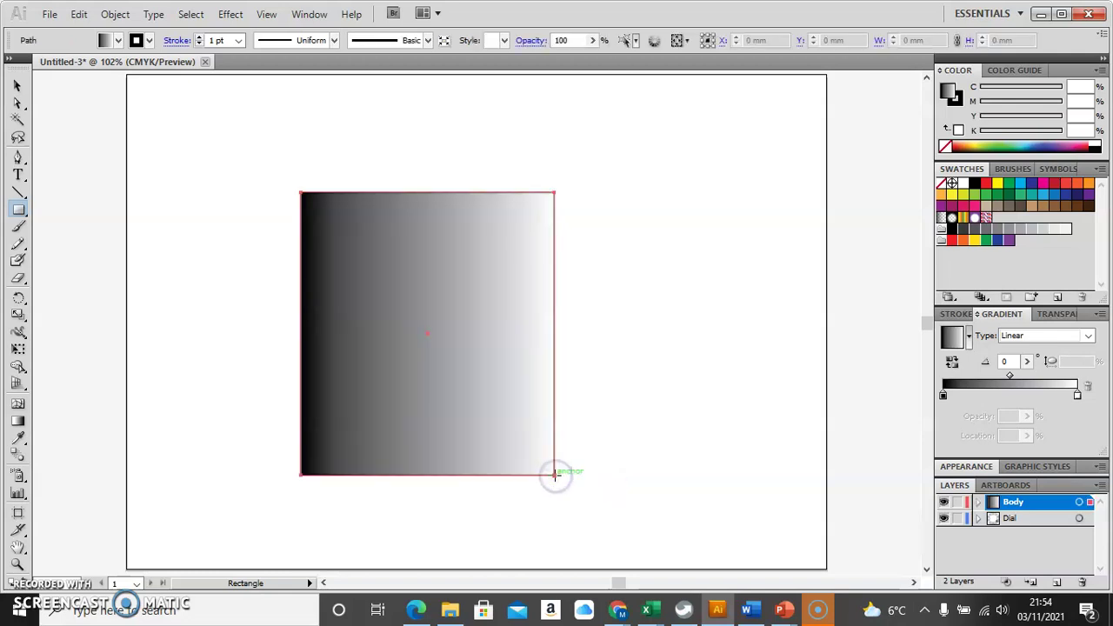
{"action": "left_click", "coordinate": [986, 184]}
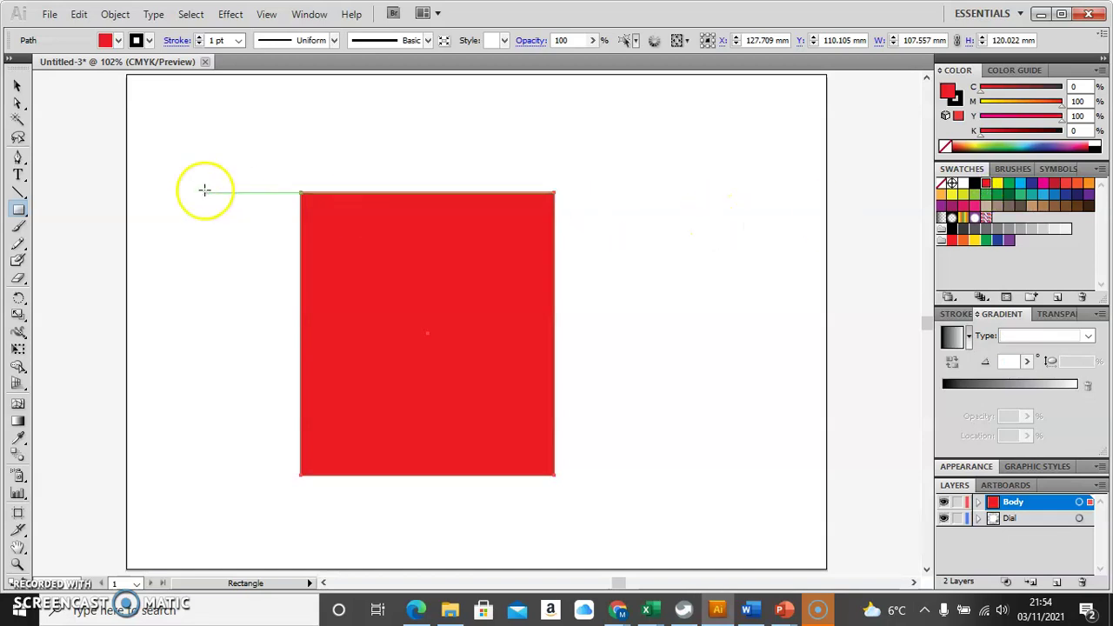
Draw an ellipse about 87 × 21 mm centred on the midpoint of the red rectangle's bottom edge and fill it with 20% grey.
{"action": "left_click", "coordinate": [19, 212]}
{"action": "left_click_drag", "start_coordinate": [19, 216], "coordinate": [68, 249]}
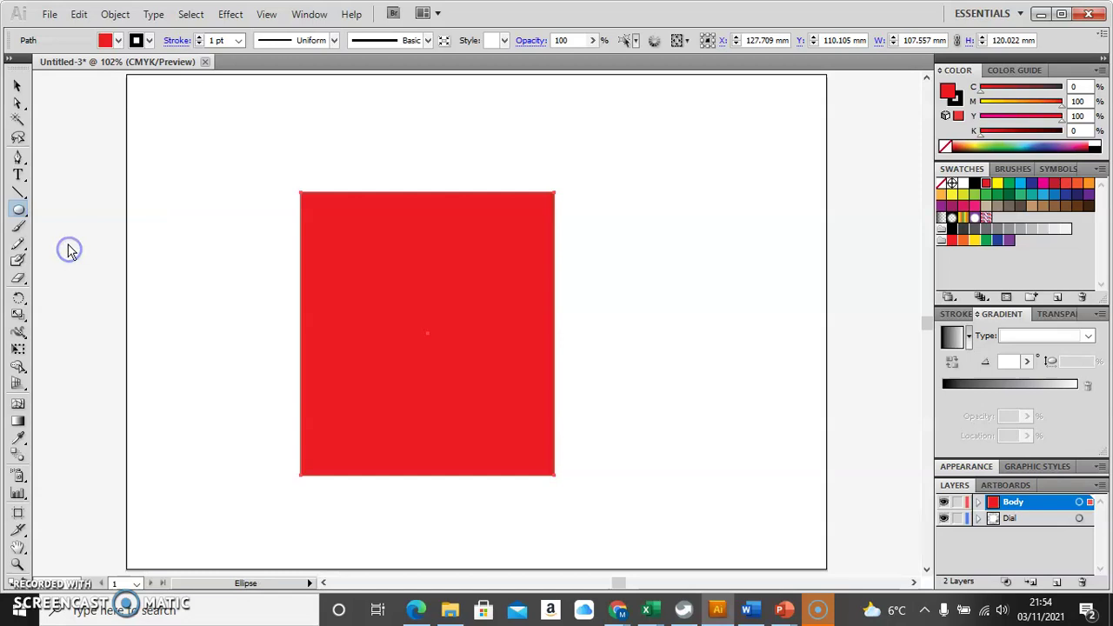
{"action": "left_click", "coordinate": [427, 476]}
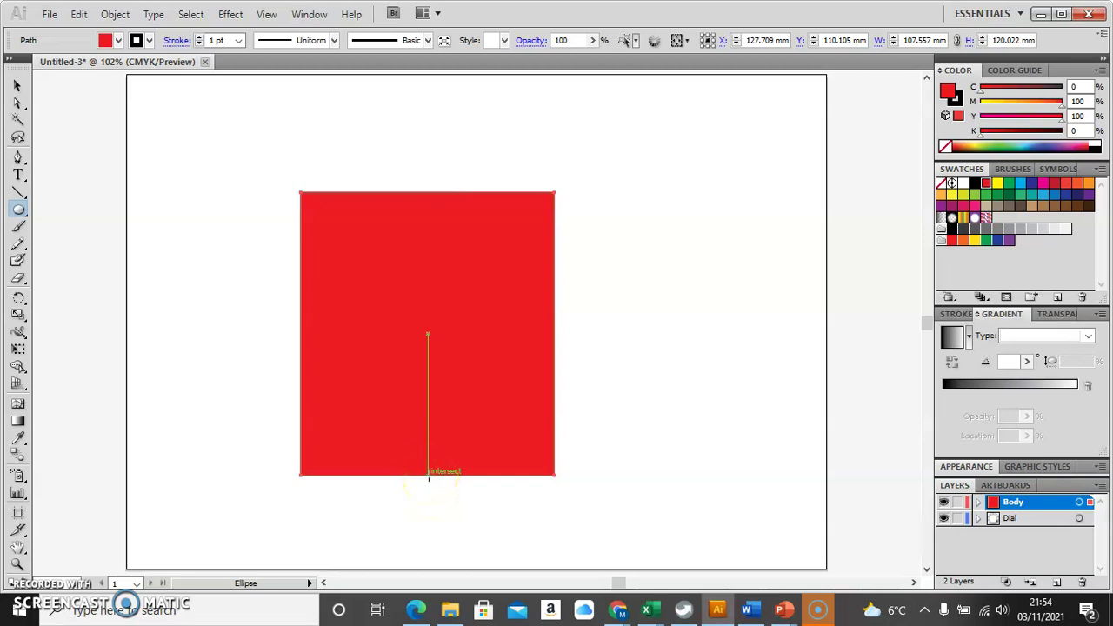
{"action": "left_click_drag", "start_coordinate": [429, 476], "coordinate": [529, 500]}
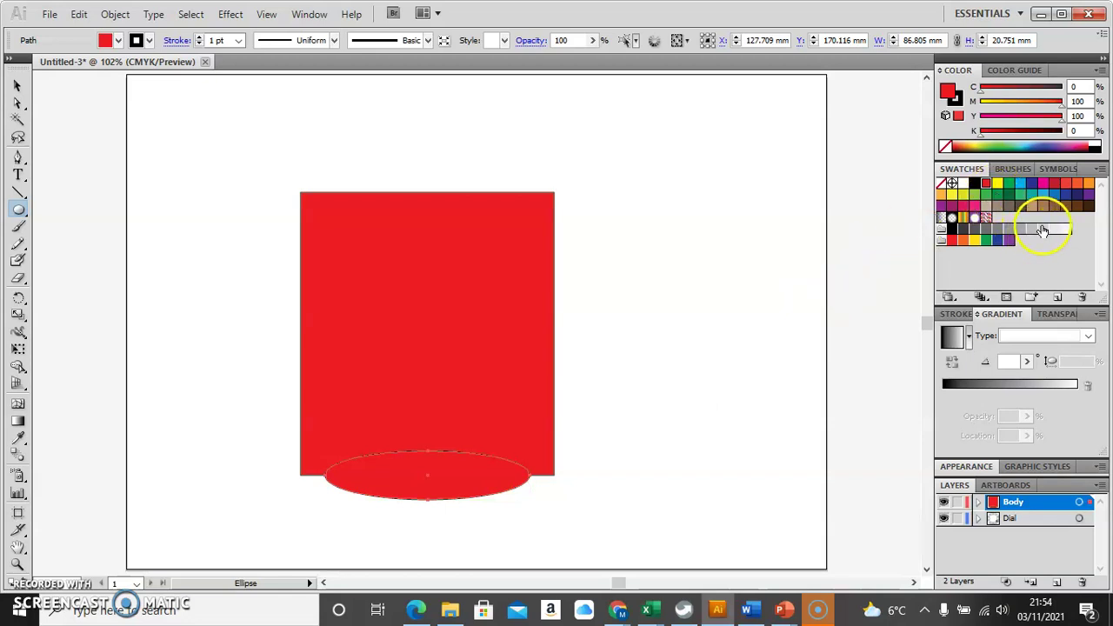
{"action": "left_click", "coordinate": [1043, 230]}
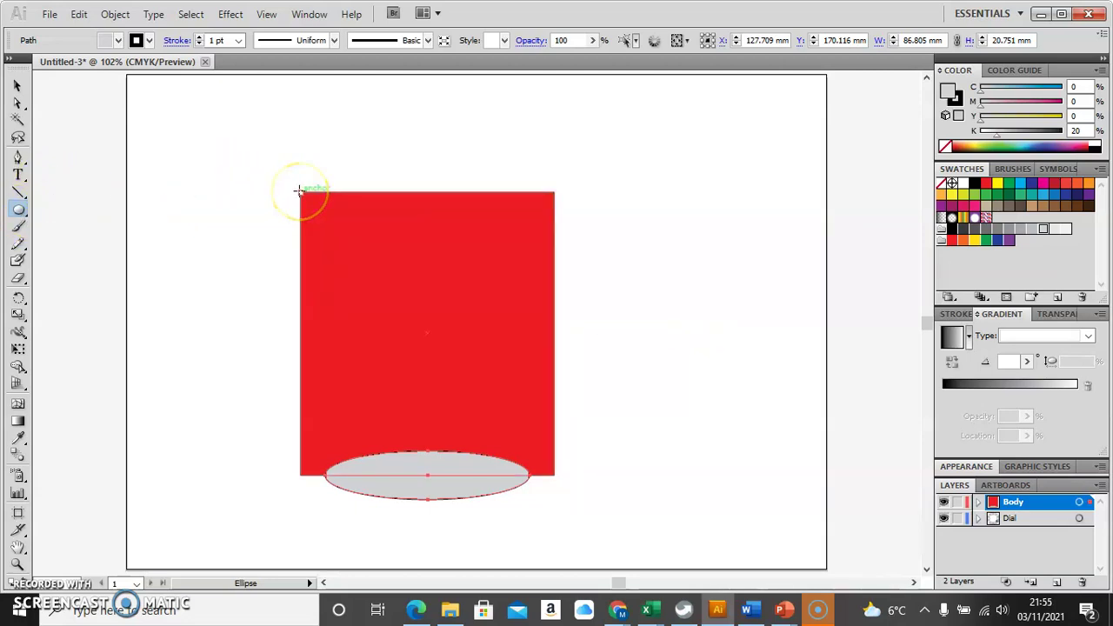
Draw a grey ellipse about 64 × 91 mm centred on the rectangle's upper-left corner and place a copy on its upper-right corner.
{"action": "left_click_drag", "start_coordinate": [298, 190], "coordinate": [374, 299]}
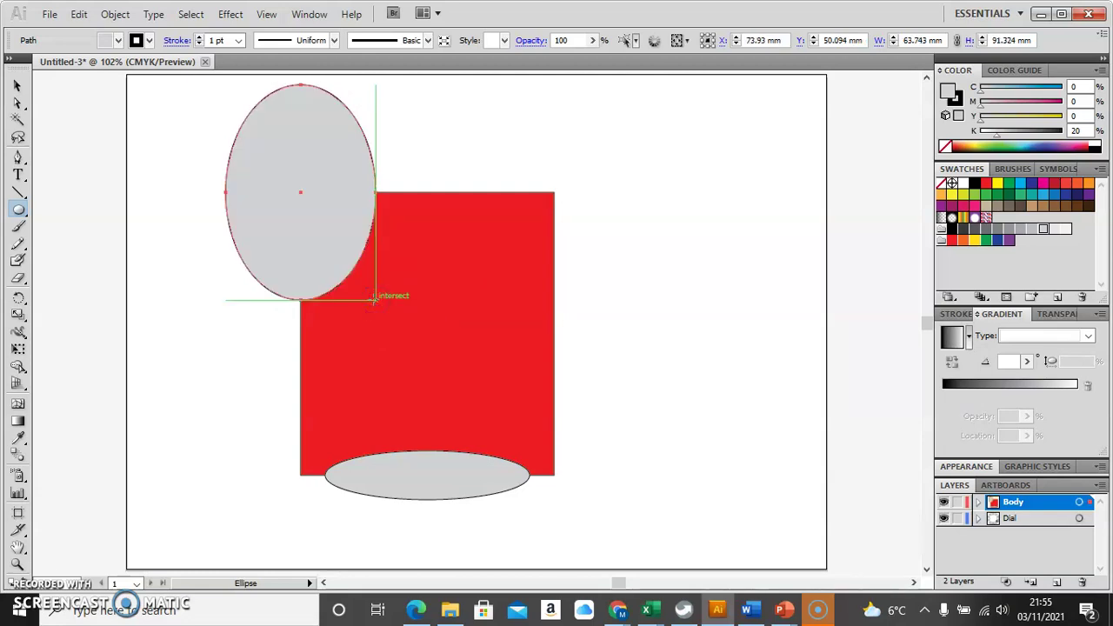
{"action": "left_click", "coordinate": [17, 85]}
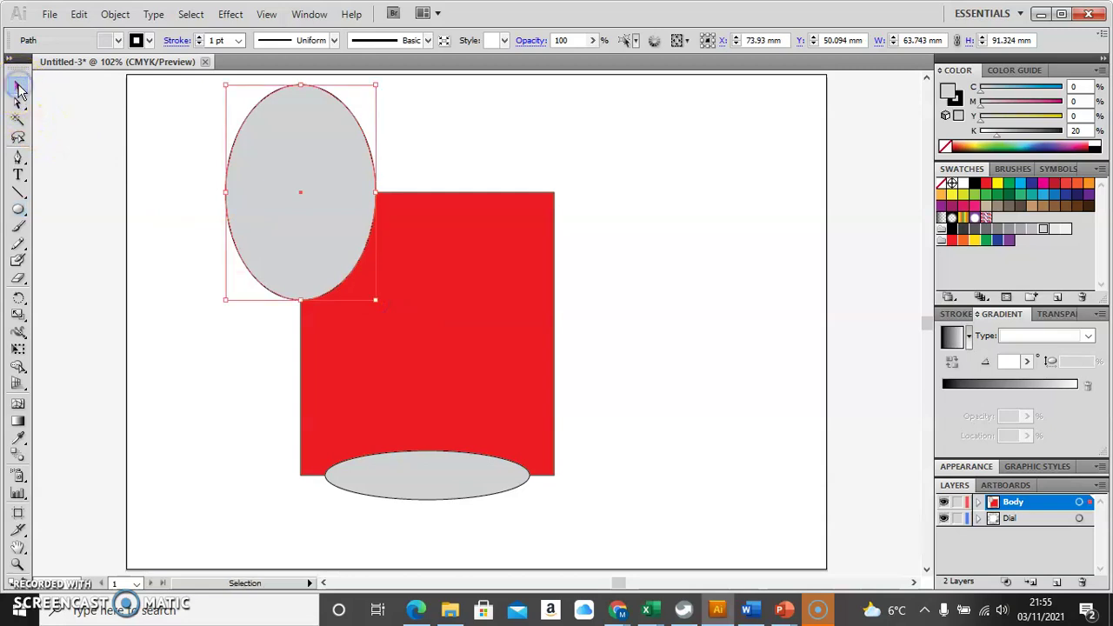
{"action": "left_click_drag", "start_coordinate": [271, 129], "coordinate": [314, 153]}
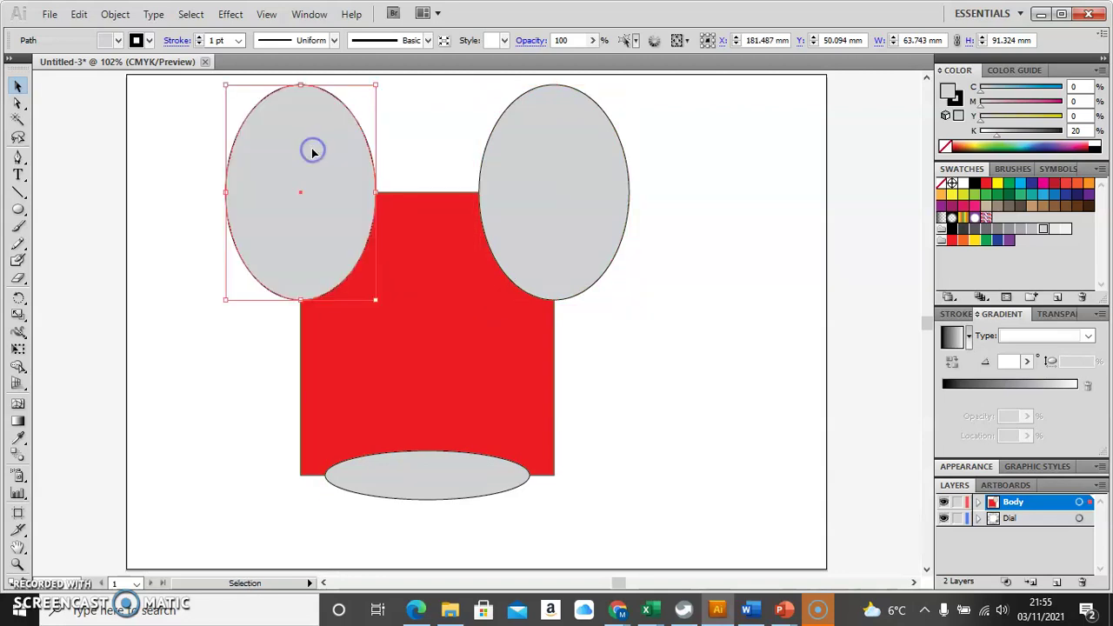
{"action": "left_click", "coordinate": [728, 304]}
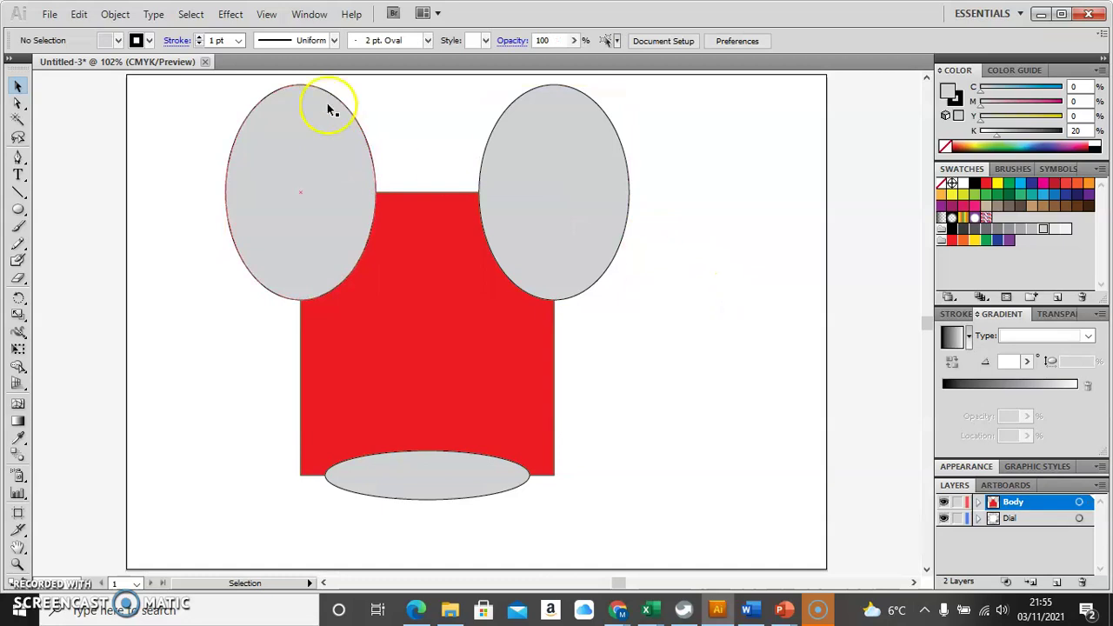
Show the Pathfinder controls and place them clear of the drawing on the artboard's empty side.
{"action": "left_click", "coordinate": [310, 17]}
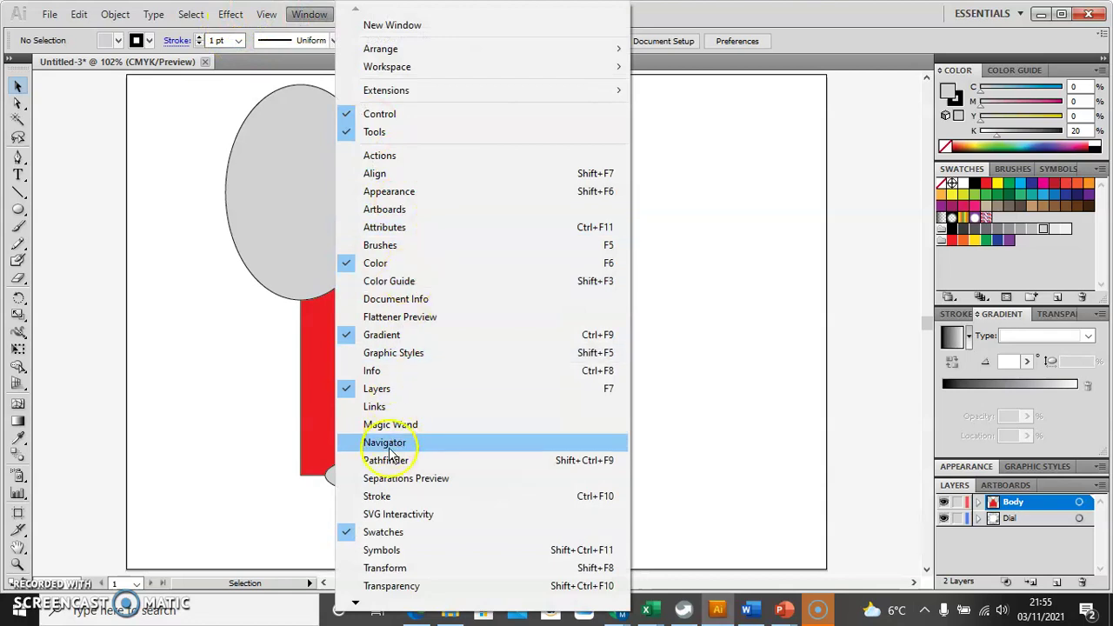
{"action": "left_click", "coordinate": [391, 463]}
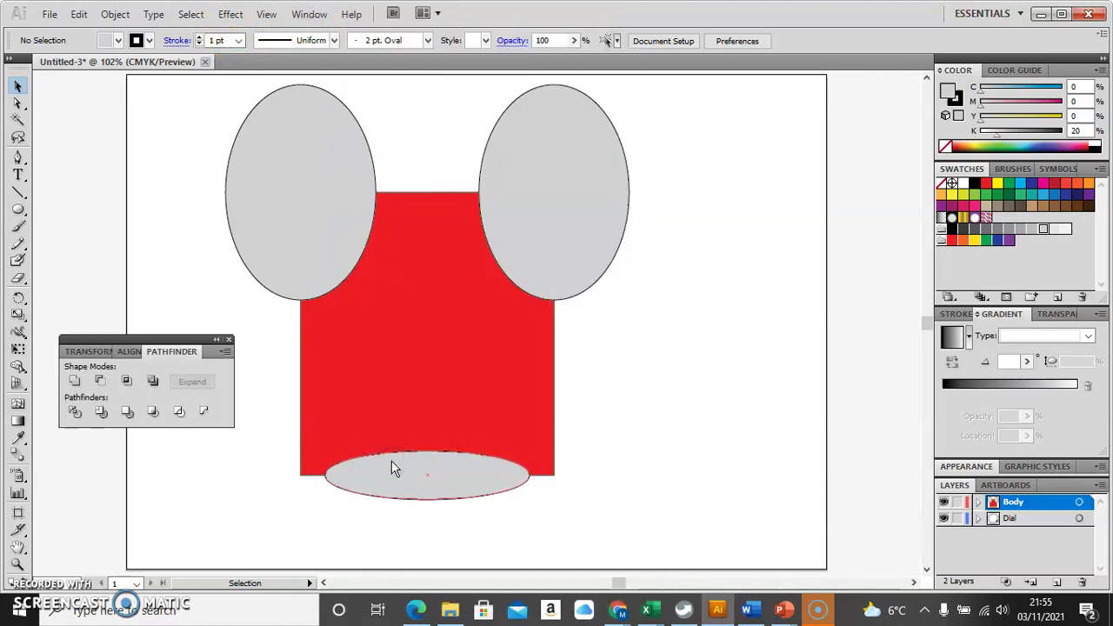
{"action": "left_click_drag", "start_coordinate": [135, 341], "coordinate": [790, 230]}
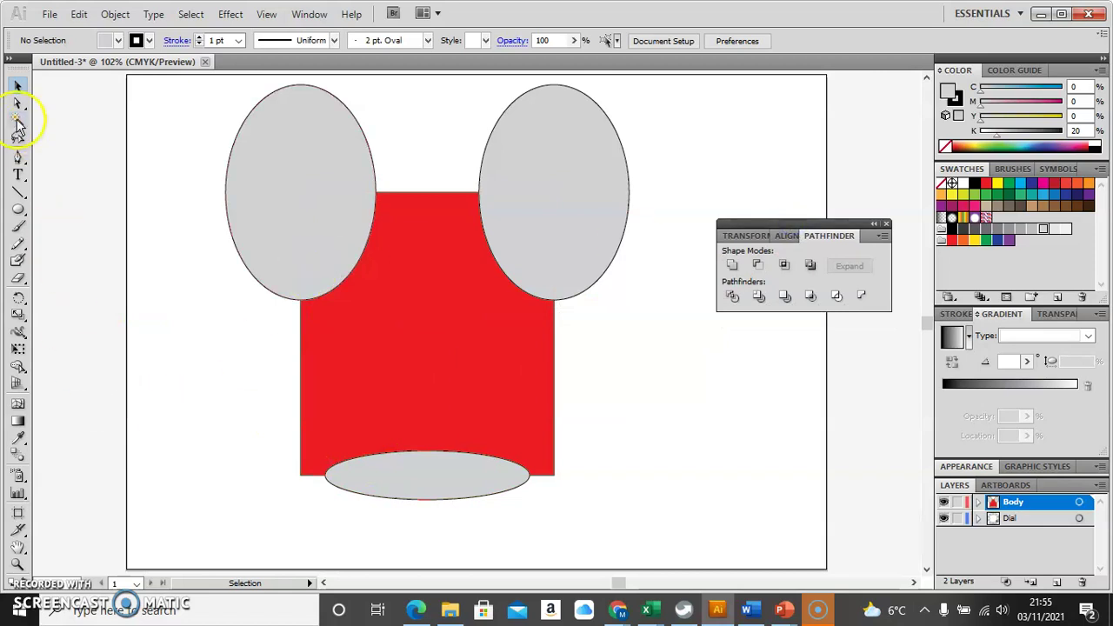
Cut the bottom grey ellipse out of the red body rectangle with Minus Front, leaving the dial unselected.
{"action": "left_click_drag", "start_coordinate": [228, 391], "coordinate": [665, 536]}
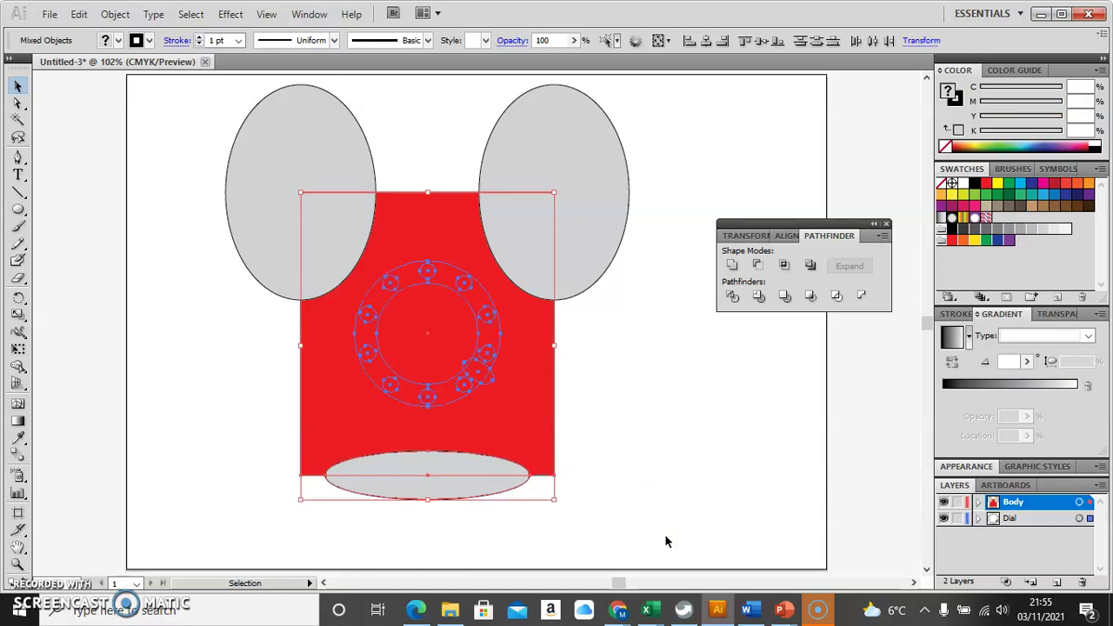
{"action": "left_click", "coordinate": [666, 440]}
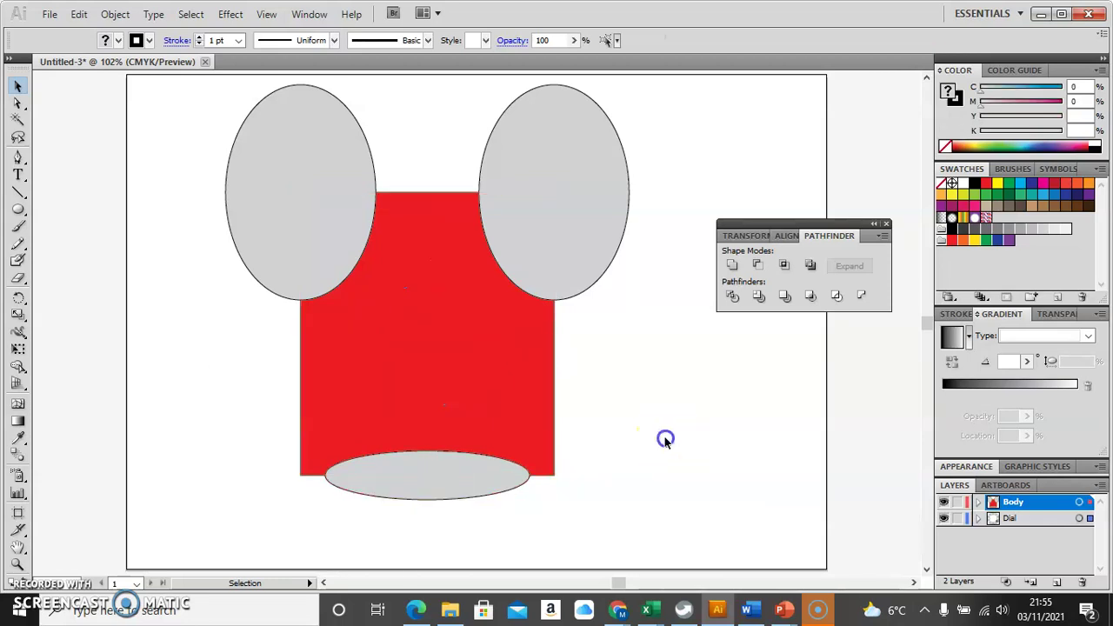
{"action": "left_click", "coordinate": [225, 448]}
{"action": "left_click_drag", "start_coordinate": [238, 442], "coordinate": [627, 513]}
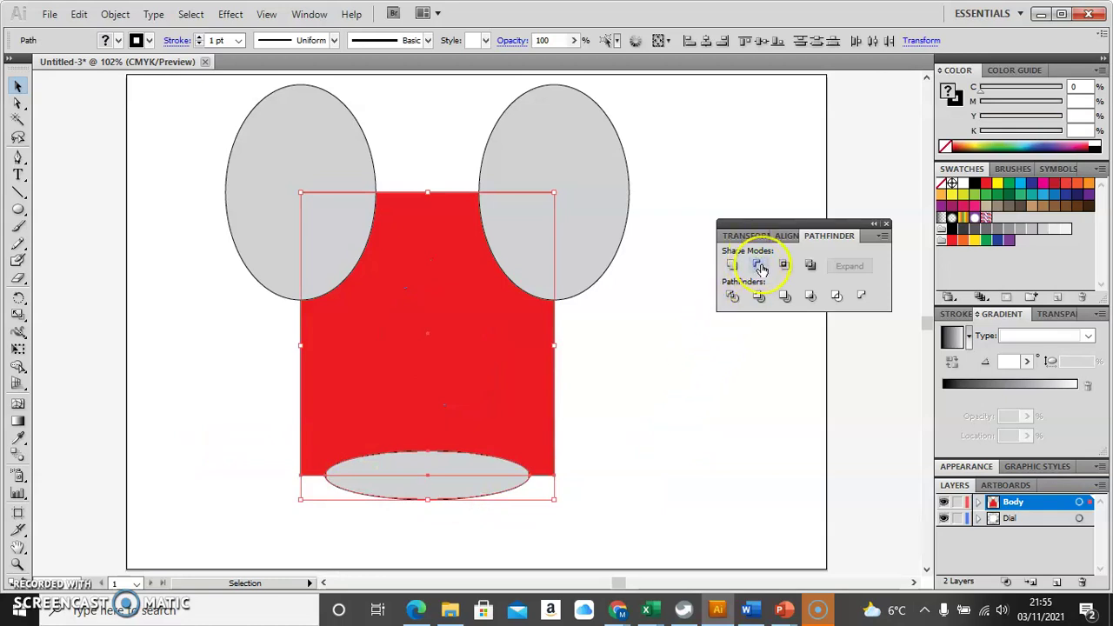
{"action": "left_click", "coordinate": [760, 266]}
{"action": "left_click", "coordinate": [626, 430]}
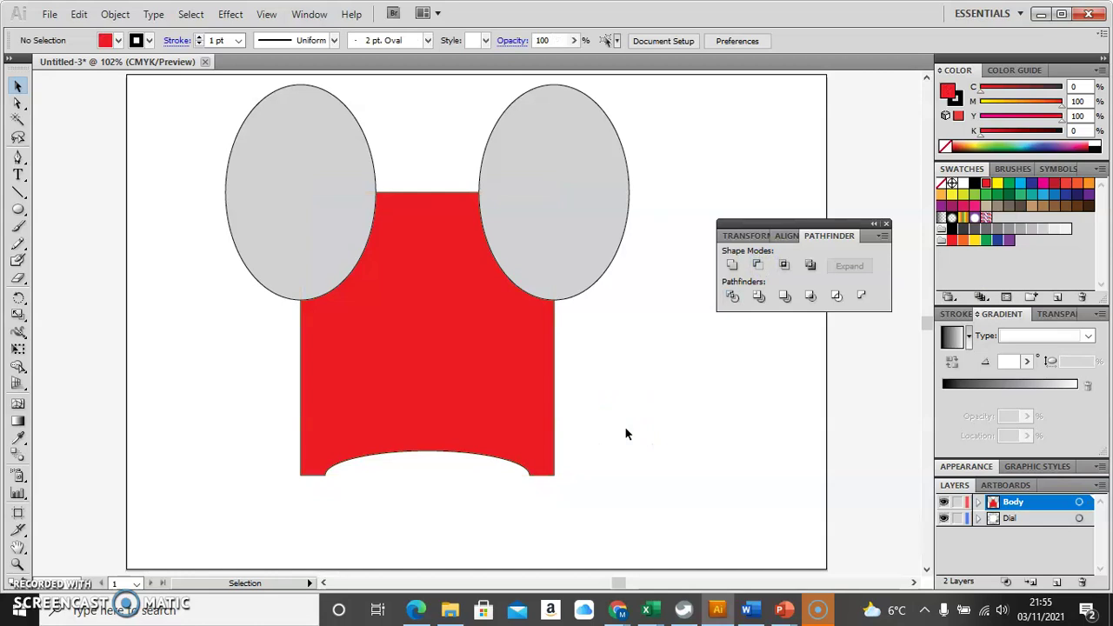
Subtract the upper-right and upper-left grey ellipses from the red body with Minus Front, one at a time.
{"action": "left_click_drag", "start_coordinate": [647, 352], "coordinate": [535, 246]}
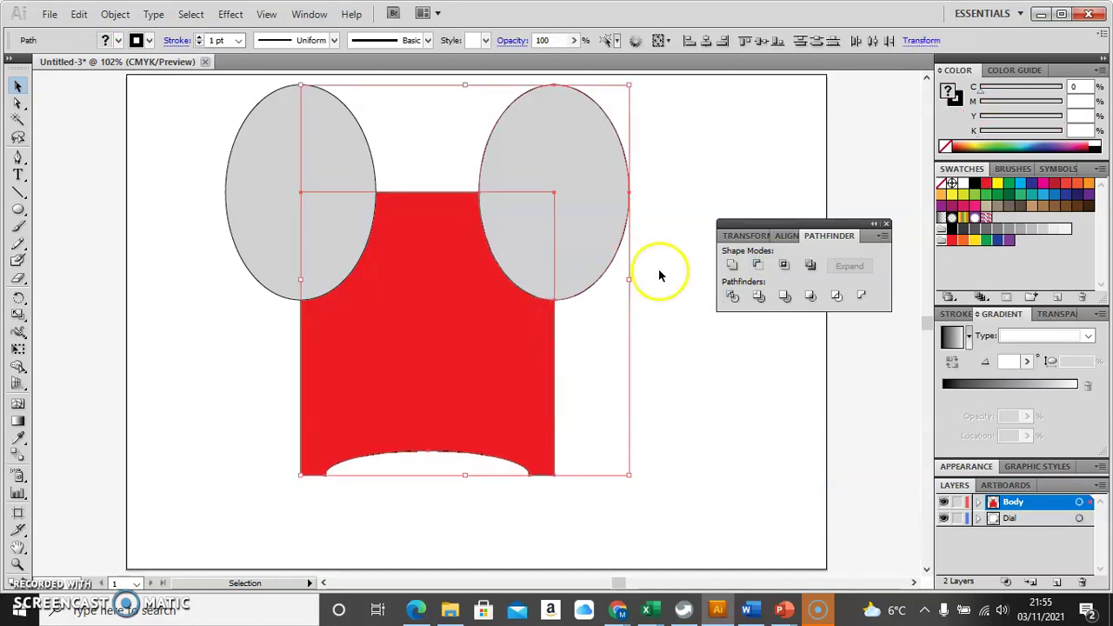
{"action": "left_click", "coordinate": [758, 266]}
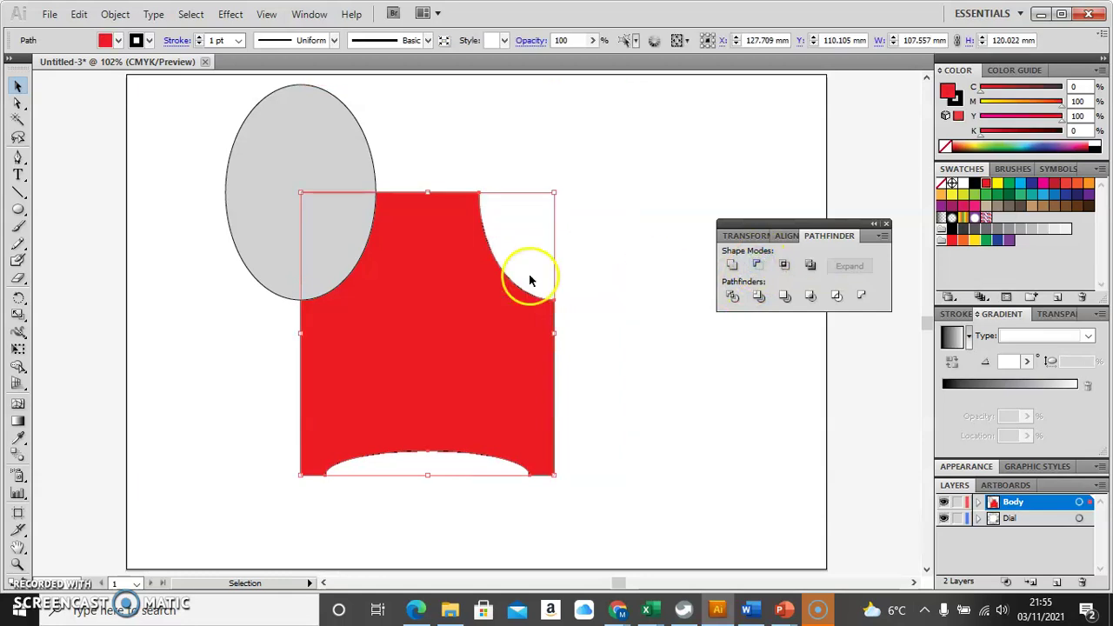
{"action": "left_click", "coordinate": [211, 317]}
{"action": "left_click_drag", "start_coordinate": [235, 318], "coordinate": [320, 251]}
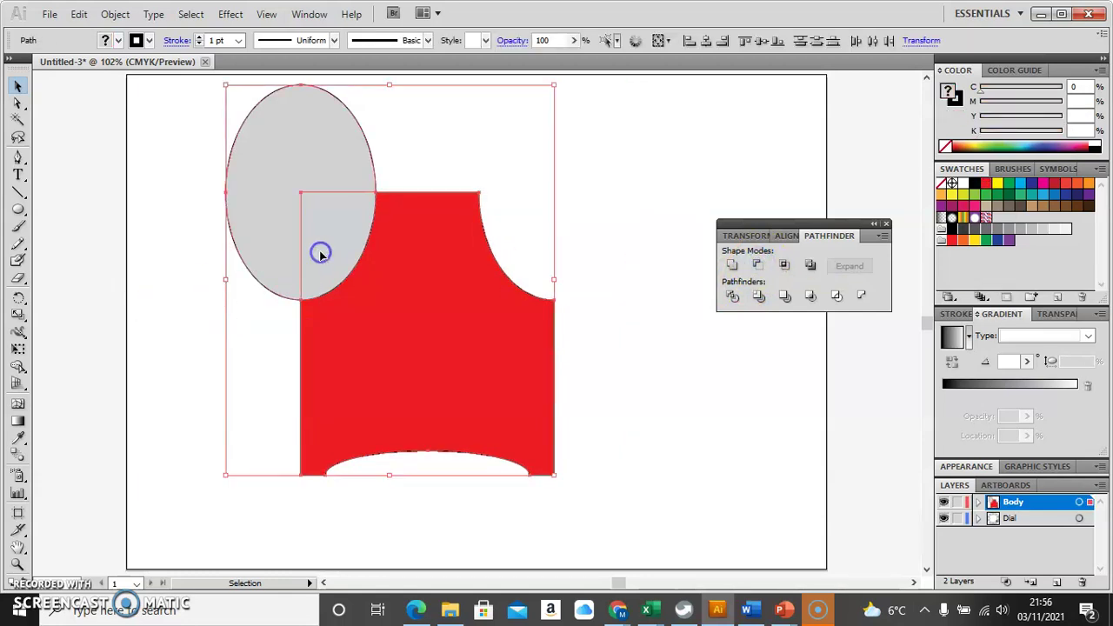
{"action": "left_click", "coordinate": [757, 266]}
{"action": "left_click", "coordinate": [638, 372]}
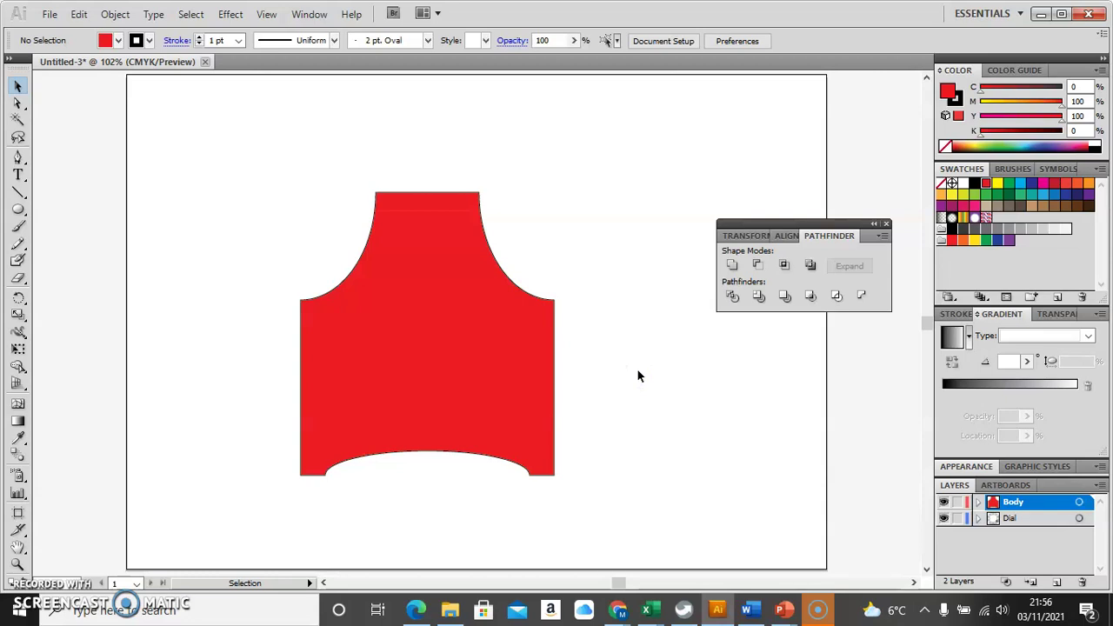
Draw a red rounded rectangle about 6 × 15 mm on the body's upper-left corner and place a copy on its upper-right corner.
{"action": "left_click", "coordinate": [20, 210]}
{"action": "left_click_drag", "start_coordinate": [22, 215], "coordinate": [64, 231]}
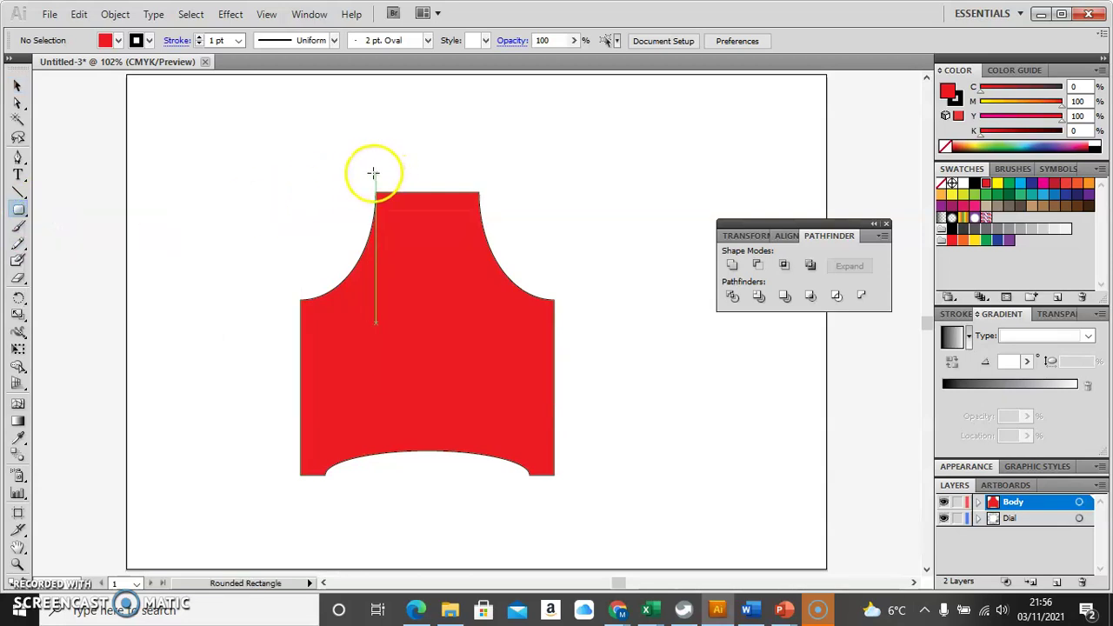
{"action": "left_click_drag", "start_coordinate": [373, 173], "coordinate": [393, 209]}
{"action": "left_click", "coordinate": [17, 87]}
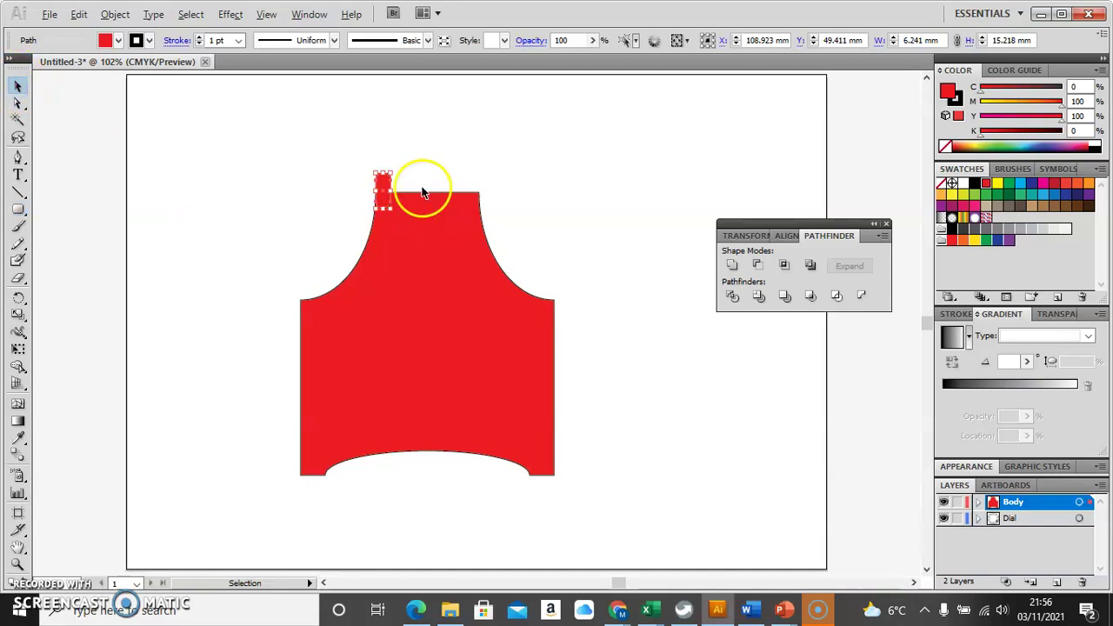
{"action": "left_click_drag", "start_coordinate": [386, 181], "coordinate": [472, 190]}
{"action": "left_click", "coordinate": [318, 150]}
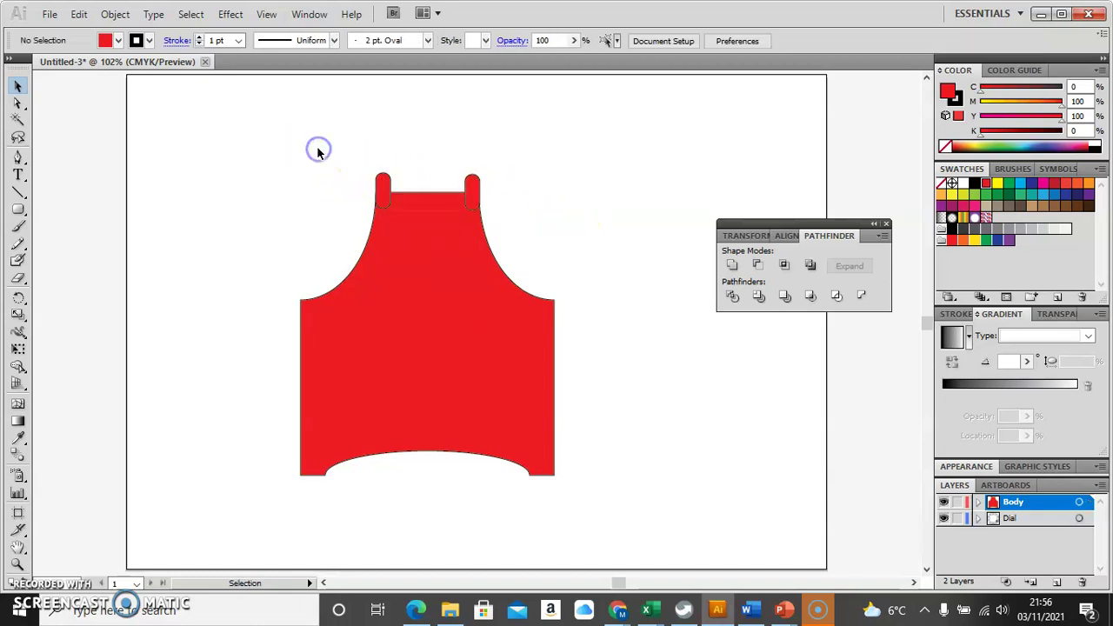
Unite the two rounded prongs with the red body and move the Dial layer above Body.
{"action": "left_click_drag", "start_coordinate": [312, 134], "coordinate": [530, 223]}
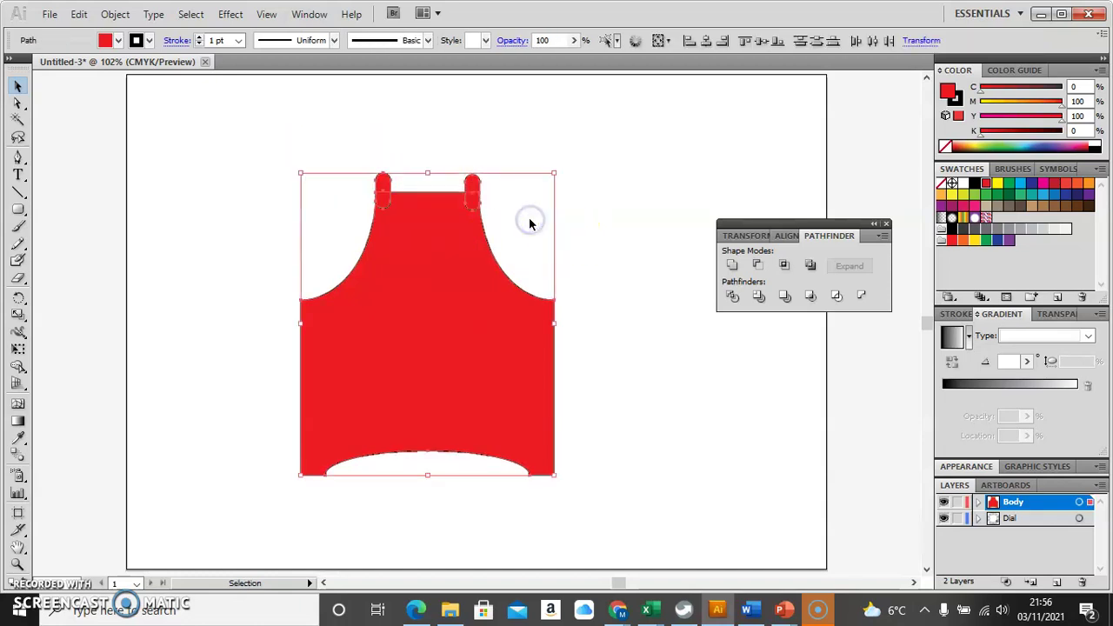
{"action": "left_click", "coordinate": [732, 267]}
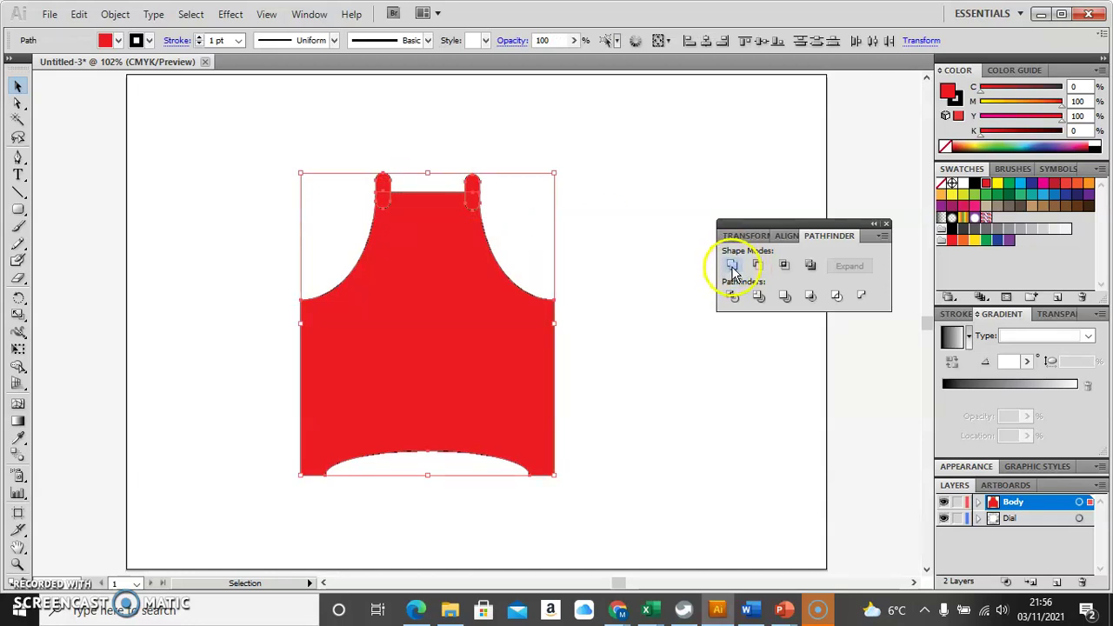
{"action": "left_click", "coordinate": [671, 249]}
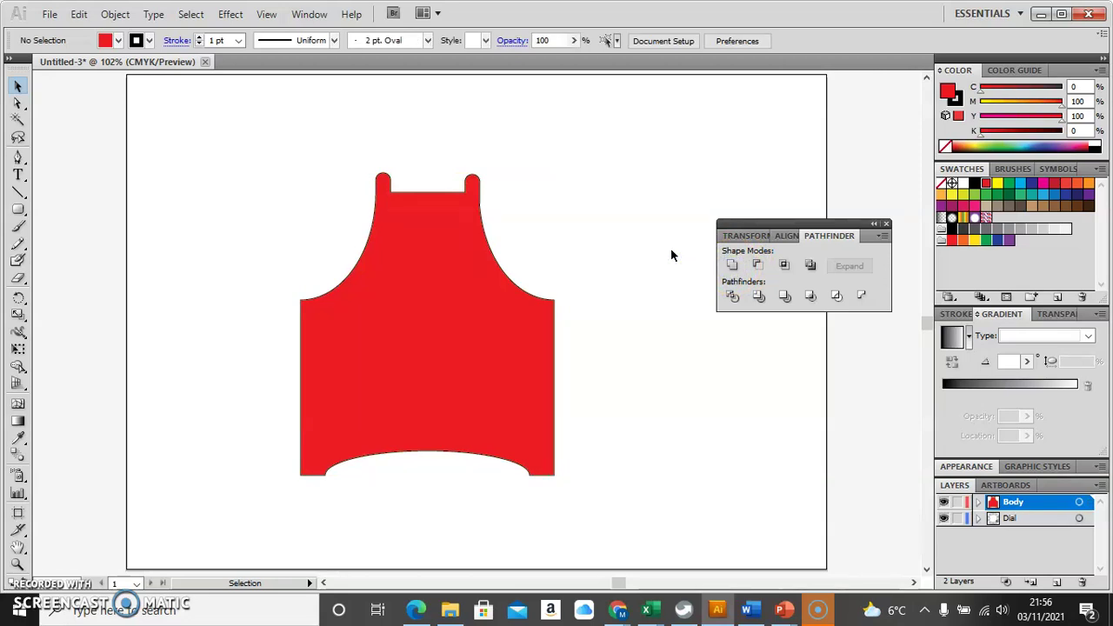
{"action": "left_click", "coordinate": [1031, 520]}
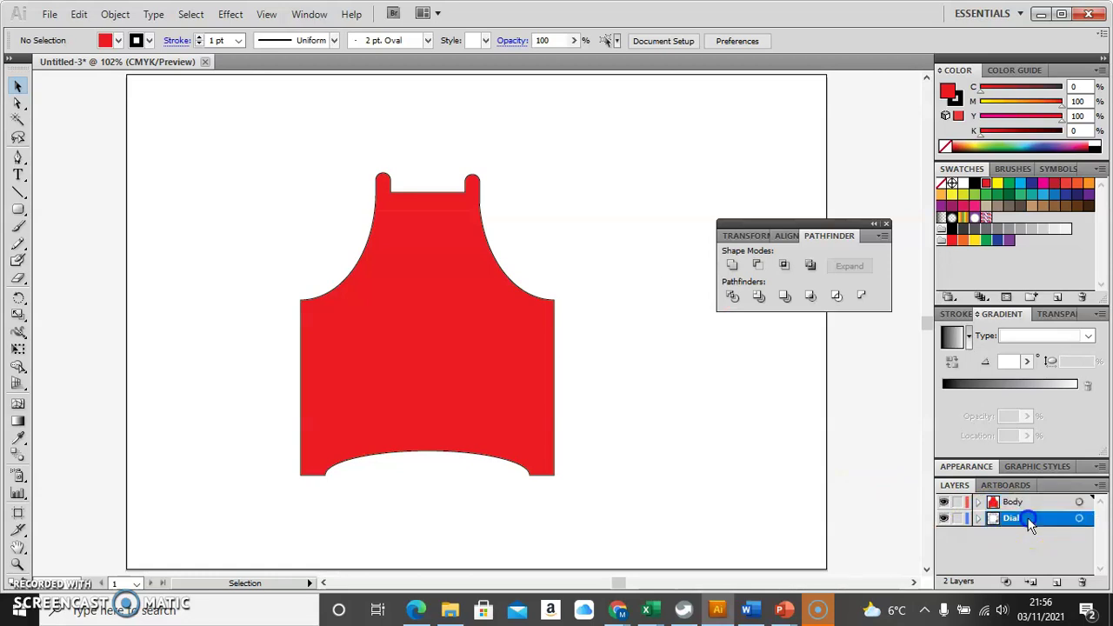
{"action": "mouse_move", "coordinate": [1029, 519]}
{"action": "left_mouse_down"}
{"action": "mouse_move", "coordinate": [1028, 493]}
{"action": "mouse_move", "coordinate": [1031, 502]}
{"action": "left_mouse_up"}
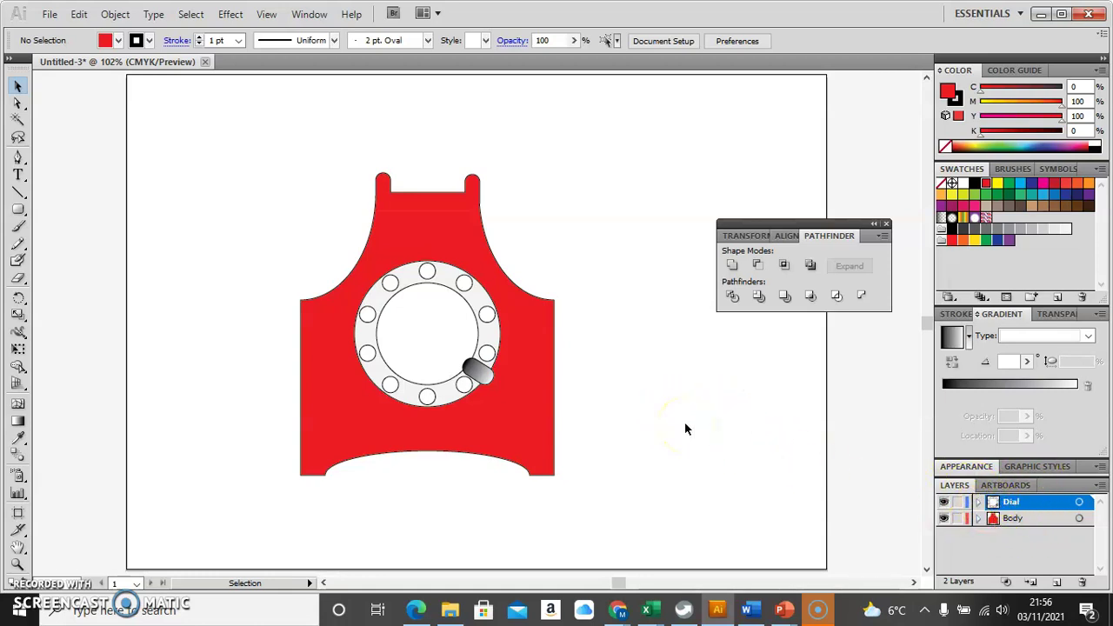
Check the slide on softening corners, then try the Round Corners effect on the red body with preview on.
{"action": "key", "text": "alt+Tab"}
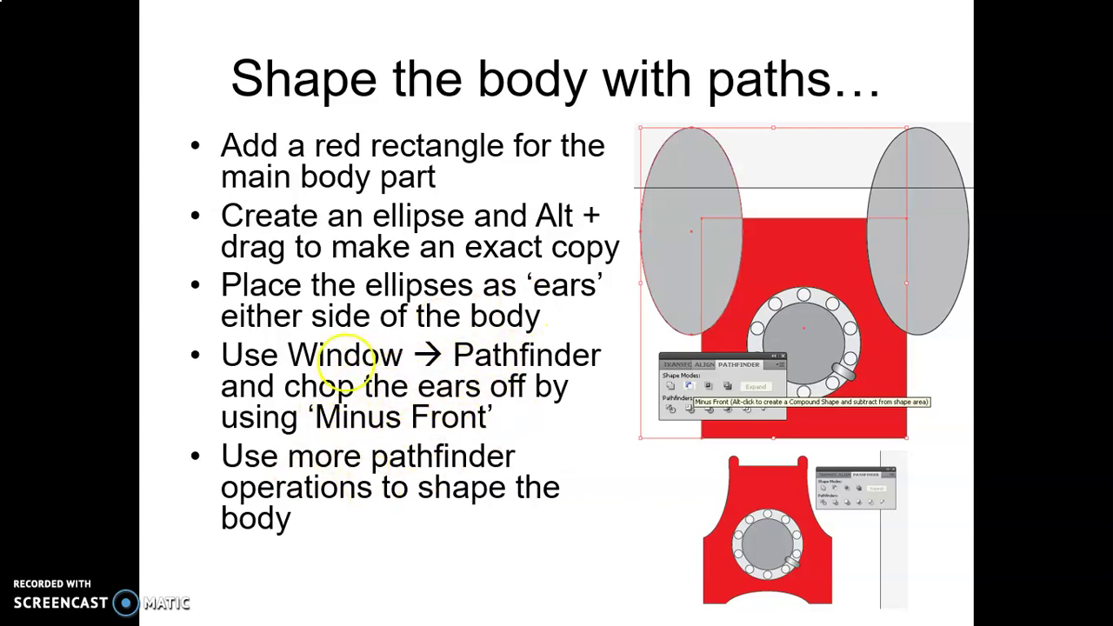
{"action": "left_click", "coordinate": [502, 313]}
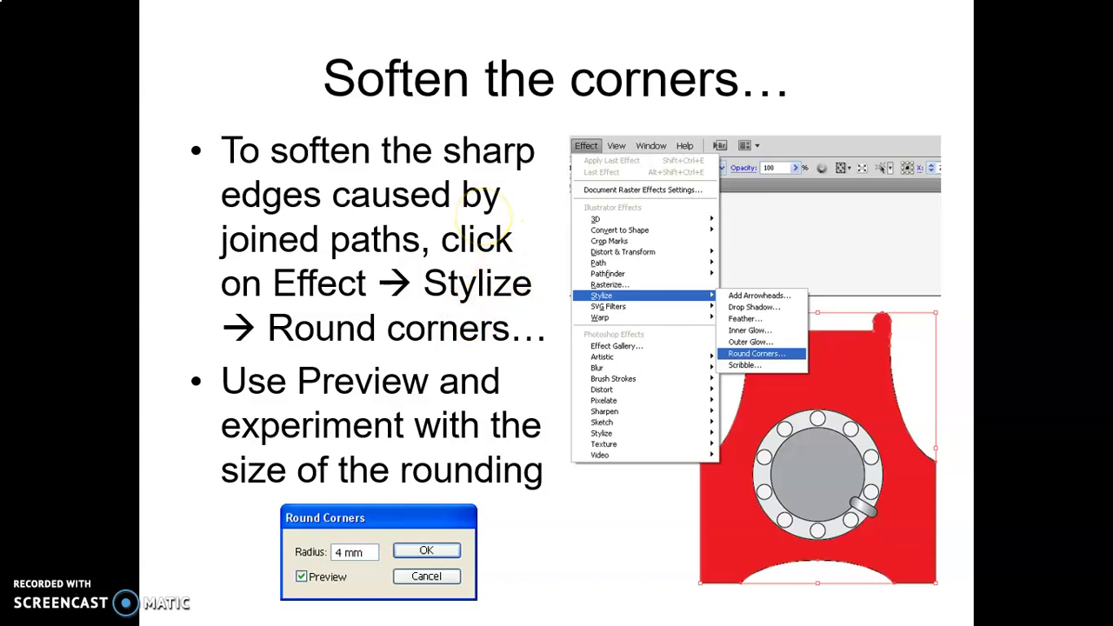
{"action": "key", "text": "alt+Tab"}
{"action": "left_click", "coordinate": [484, 222]}
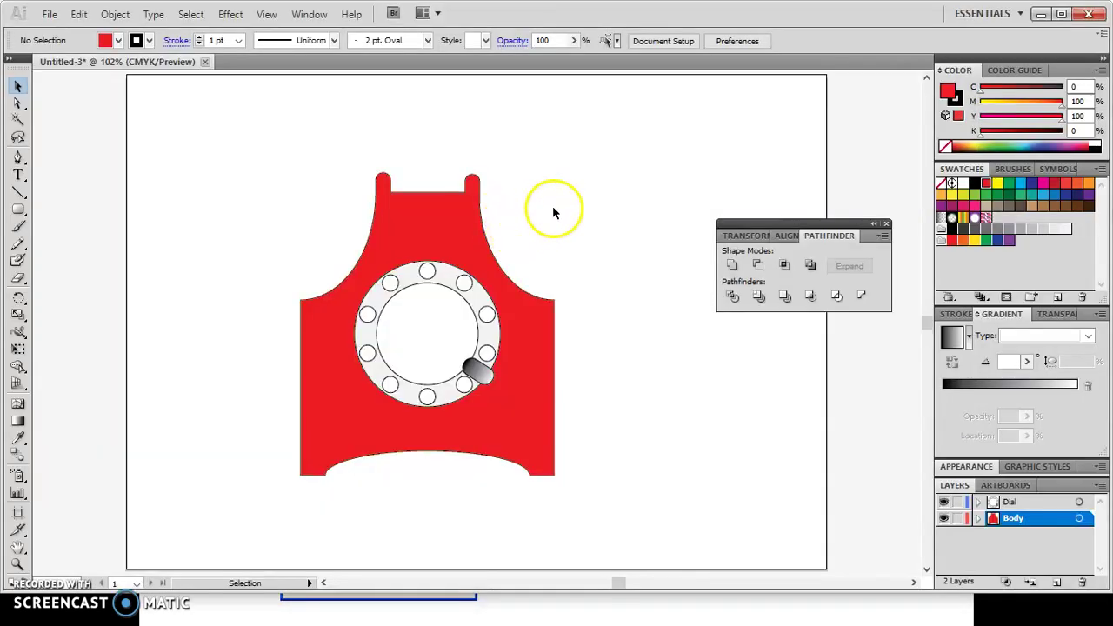
{"action": "left_click", "coordinate": [449, 220]}
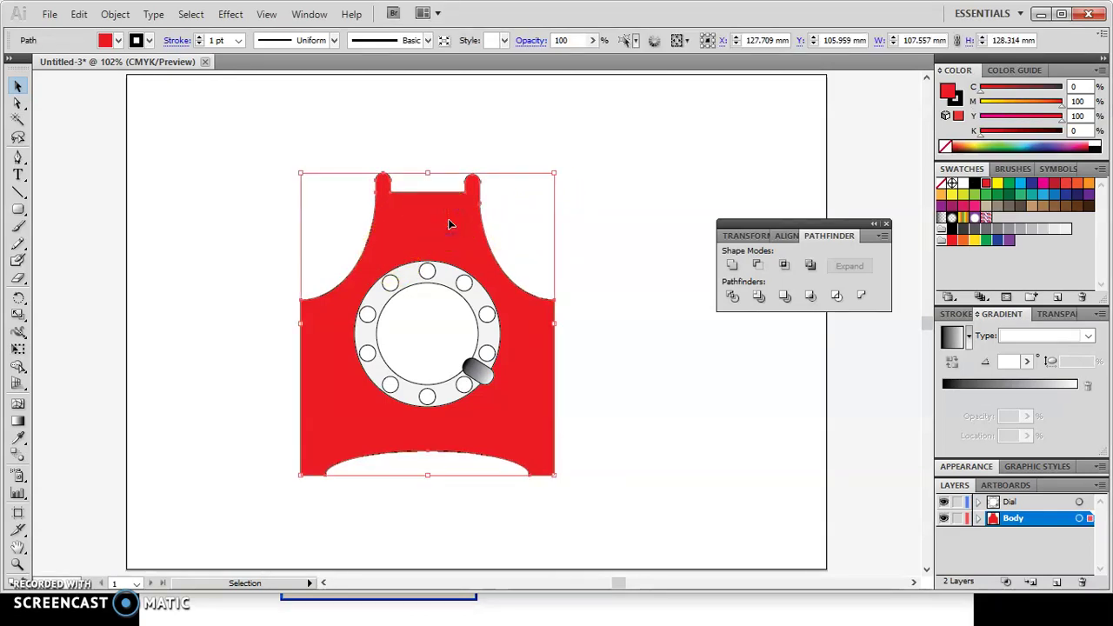
{"action": "left_click", "coordinate": [231, 15]}
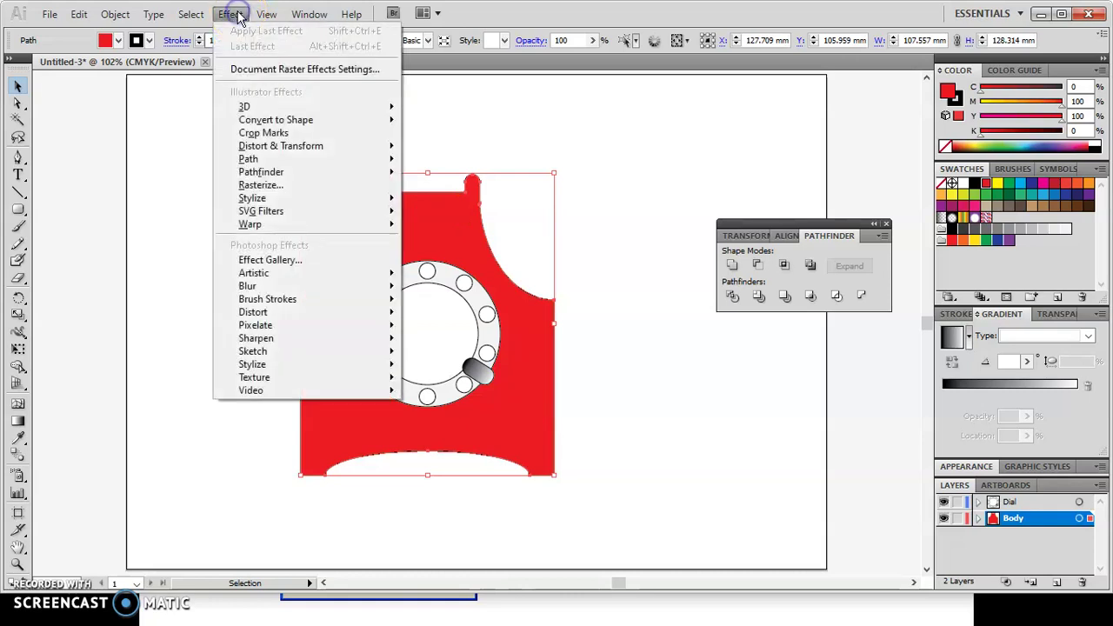
{"action": "mouse_move", "coordinate": [265, 198]}
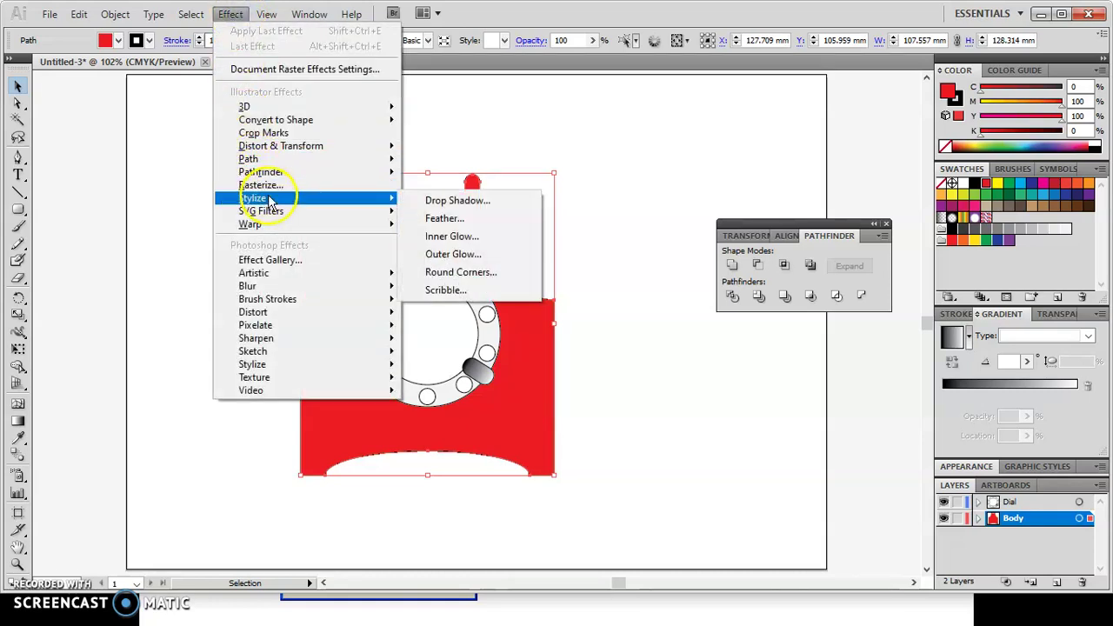
{"action": "left_click", "coordinate": [468, 271]}
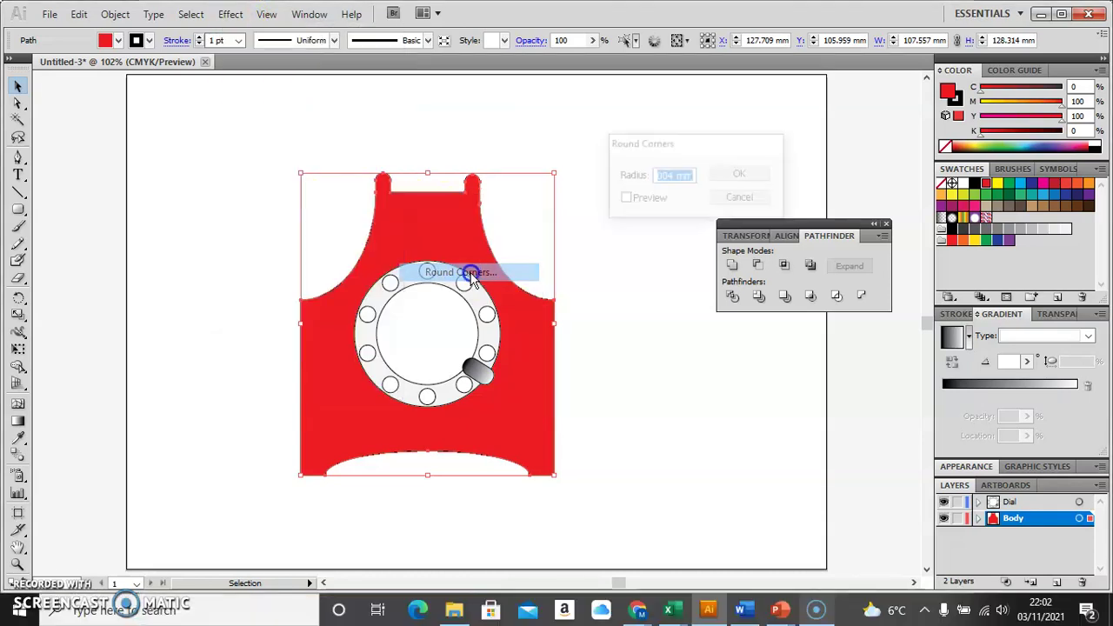
{"action": "left_click", "coordinate": [624, 199]}
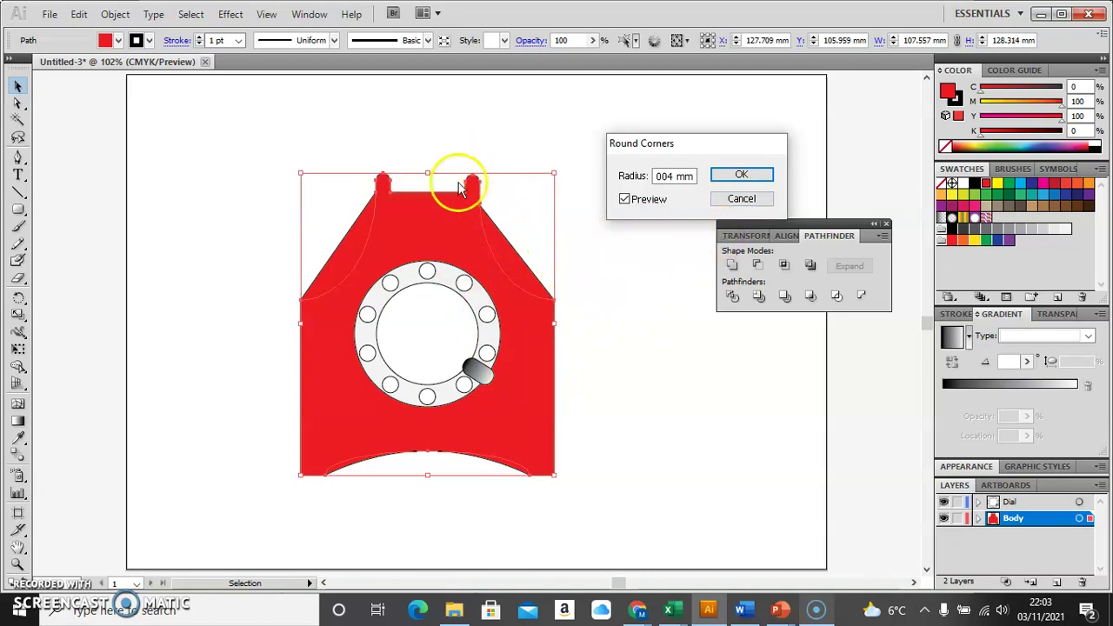
{"action": "left_click", "coordinate": [741, 200]}
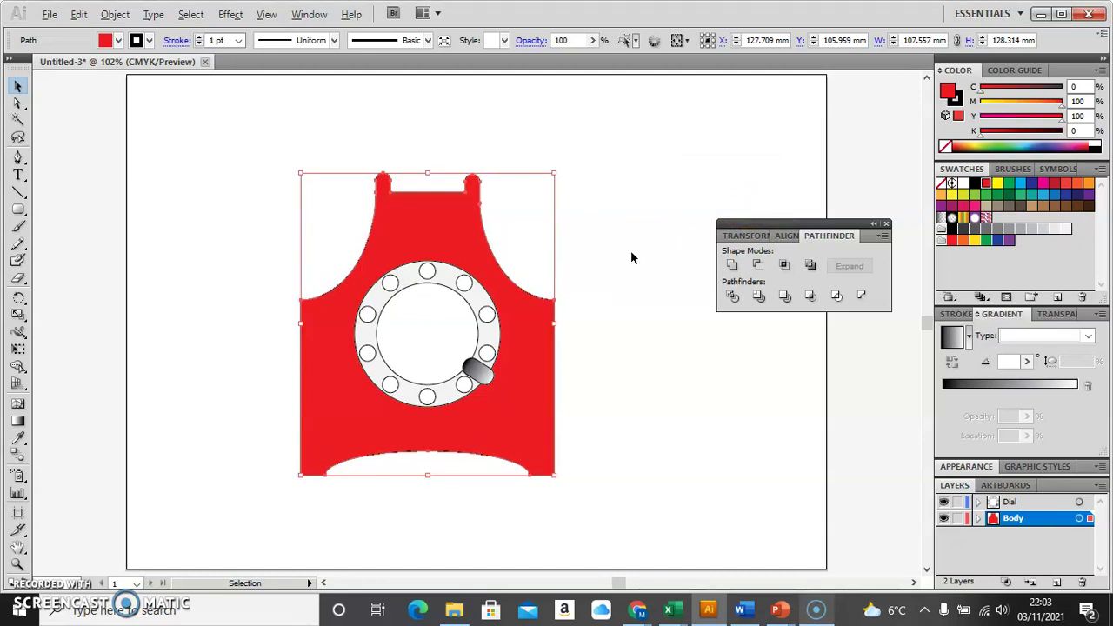
Check the slides on making the handset, ear and mouthpiece, then add a layer named handset directly above Body.
{"action": "key", "text": "alt+Tab"}
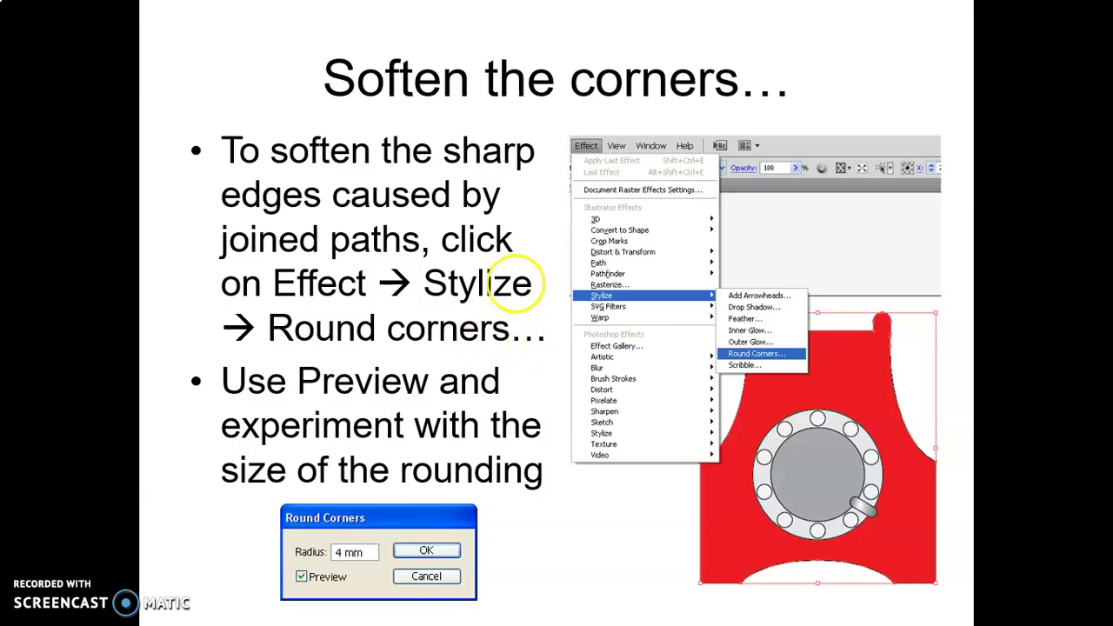
{"action": "left_click", "coordinate": [517, 281]}
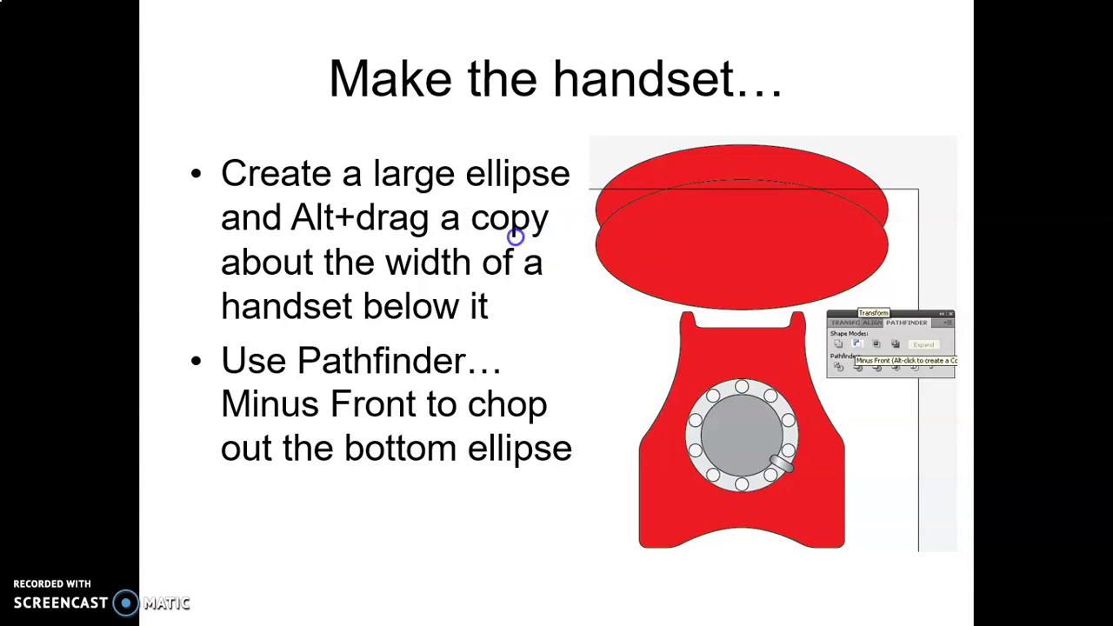
{"action": "left_click", "coordinate": [493, 169]}
{"action": "left_click", "coordinate": [514, 146]}
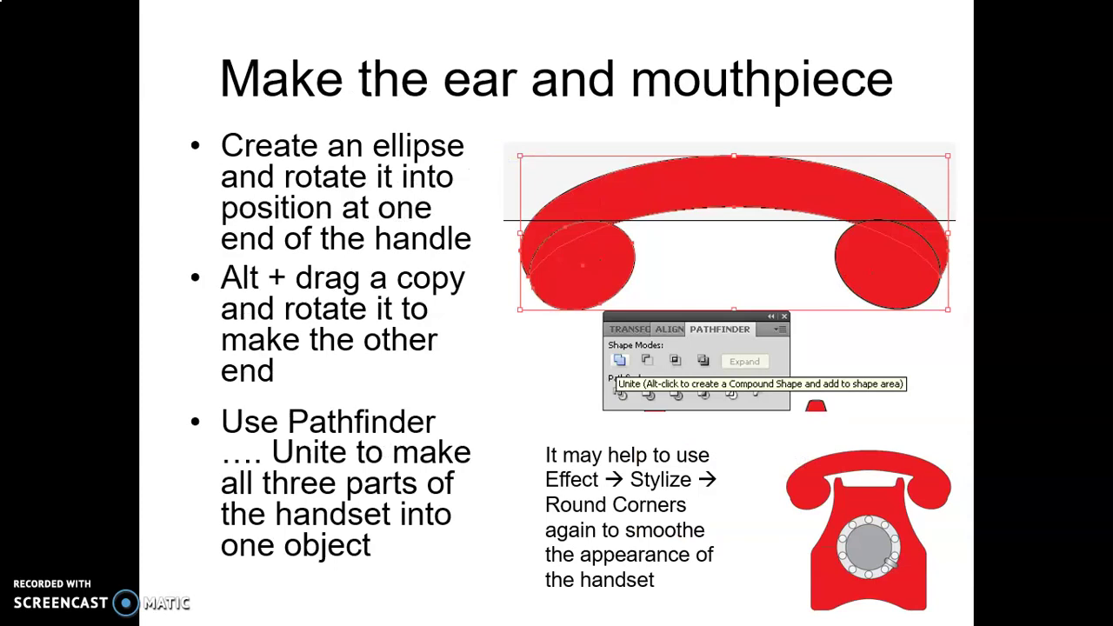
{"action": "key", "text": "alt+Tab"}
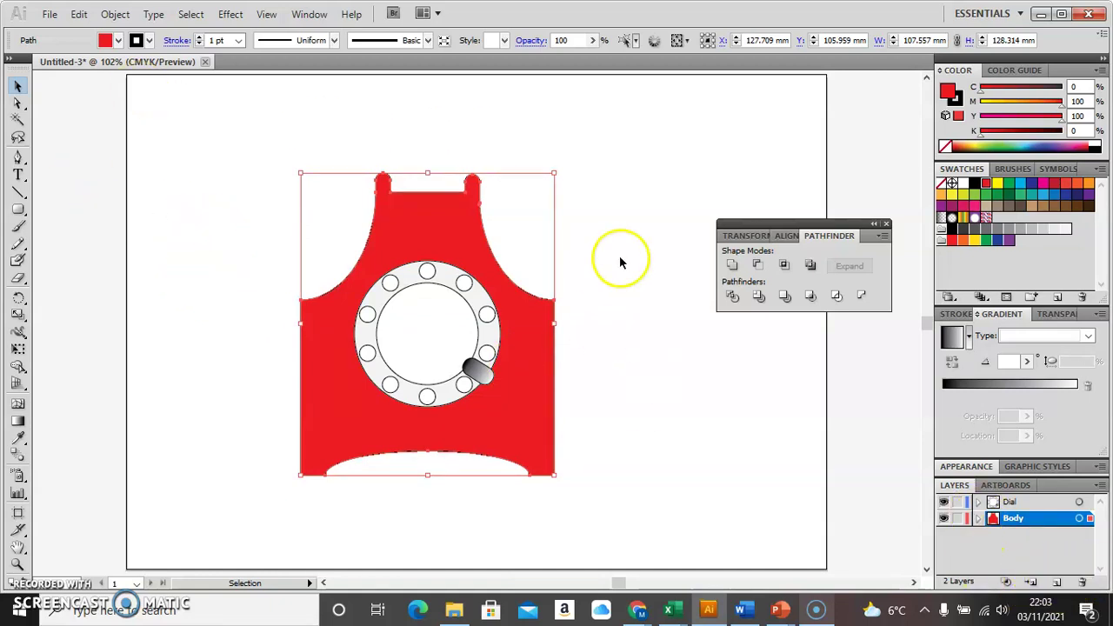
{"action": "left_click", "coordinate": [1058, 586]}
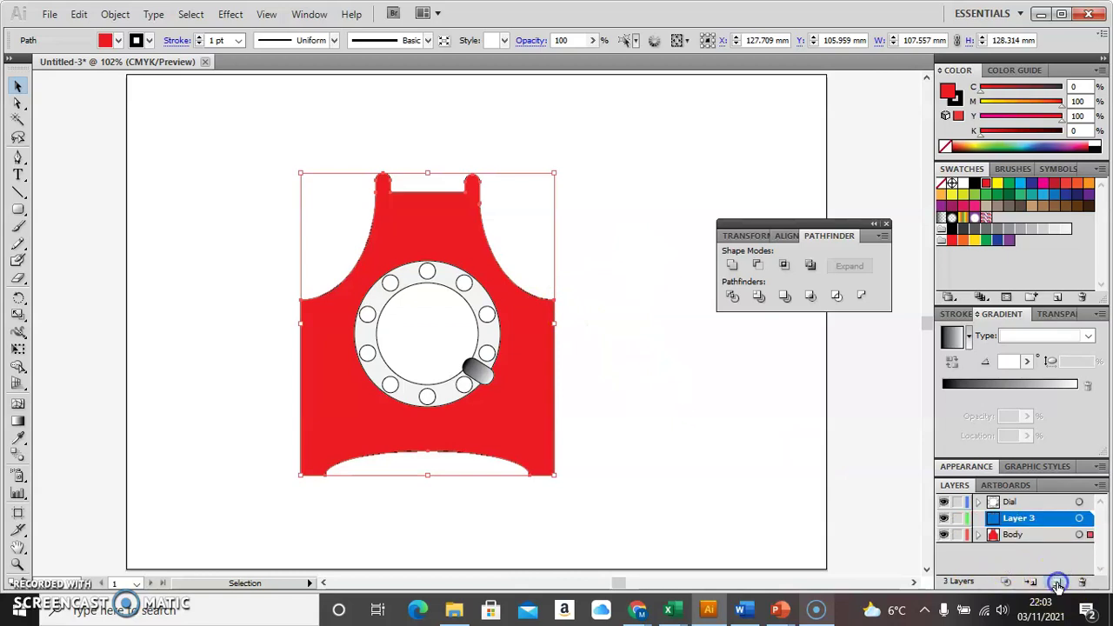
{"action": "double_click", "coordinate": [1033, 520]}
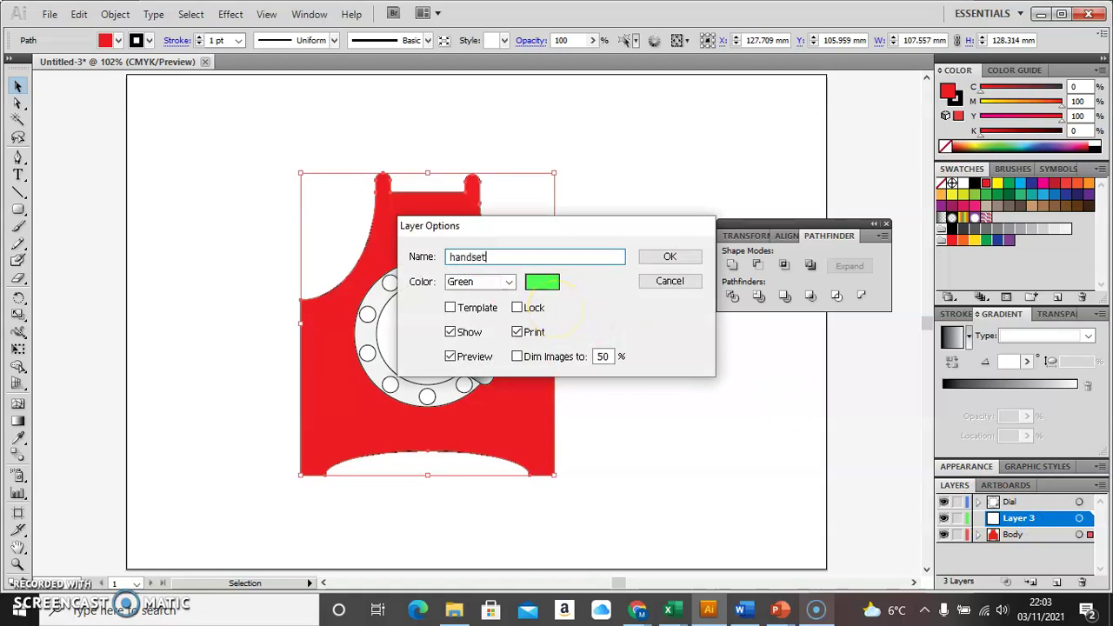
{"action": "type", "text": "handset"}
{"action": "left_click", "coordinate": [670, 256]}
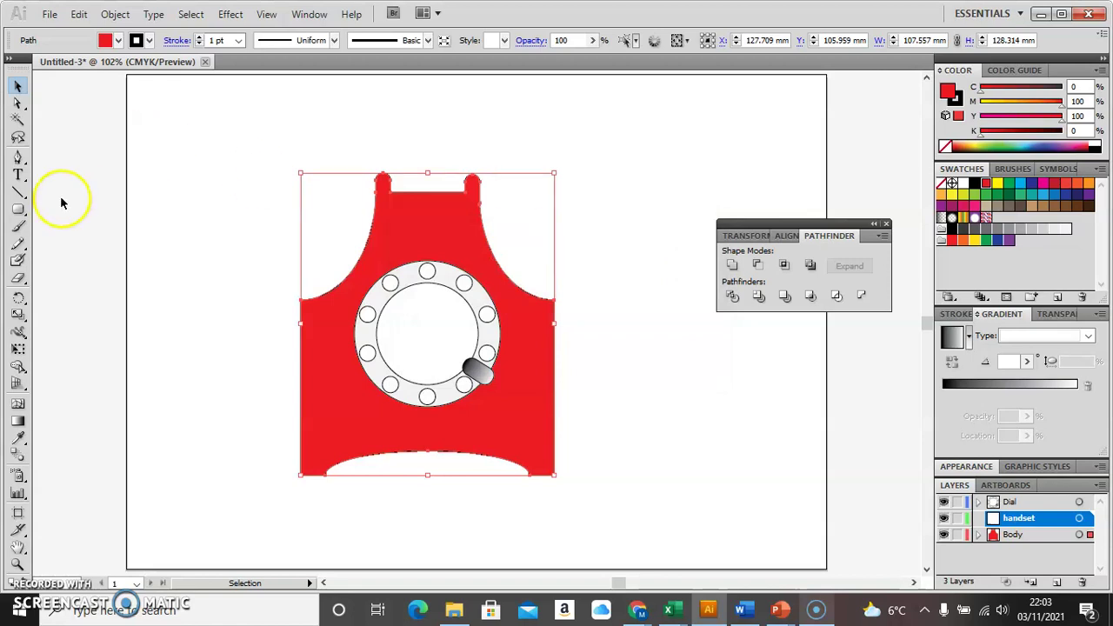
Draw a red ellipse about 152 × 72 mm centred above the body and place a copy about 25 mm lower.
{"action": "left_click", "coordinate": [19, 212]}
{"action": "left_click_drag", "start_coordinate": [19, 218], "coordinate": [73, 247]}
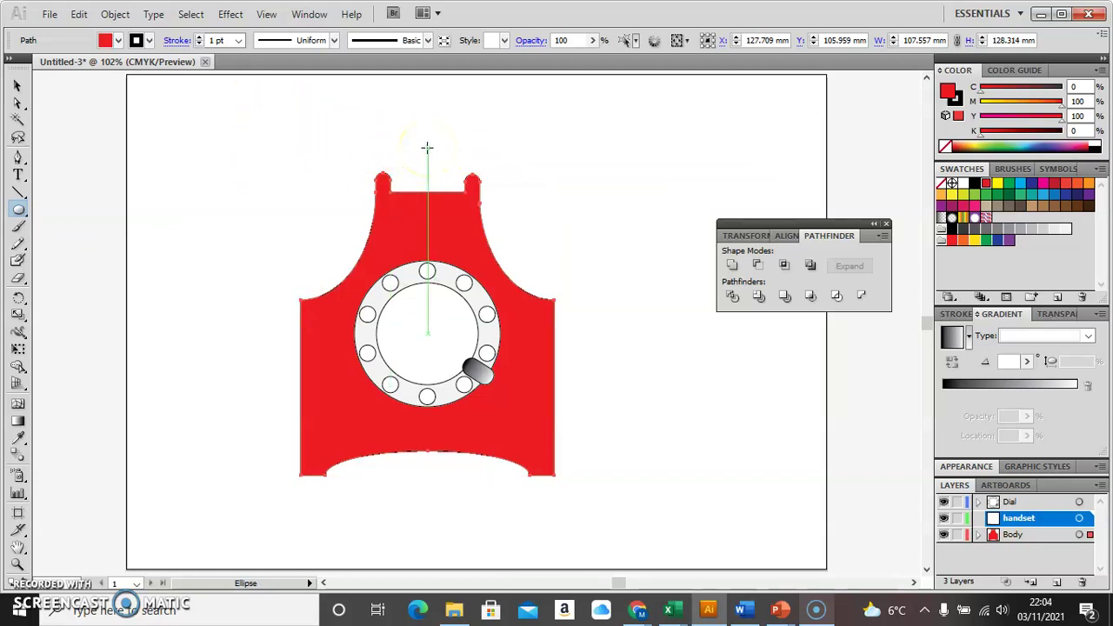
{"action": "left_click_drag", "start_coordinate": [427, 147], "coordinate": [608, 232]}
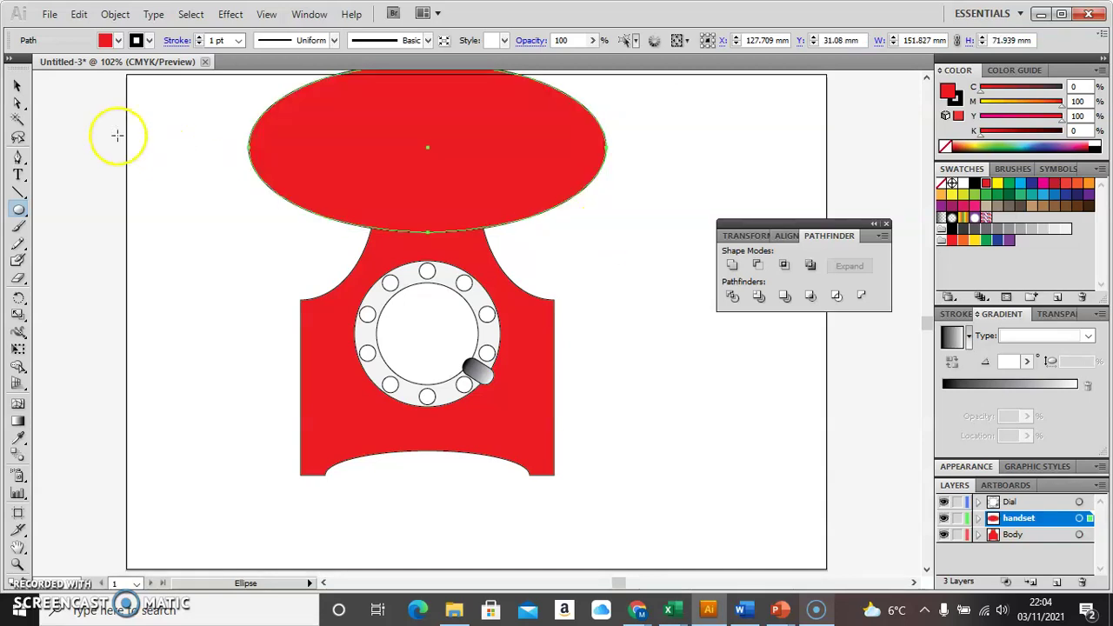
{"action": "left_click", "coordinate": [18, 87]}
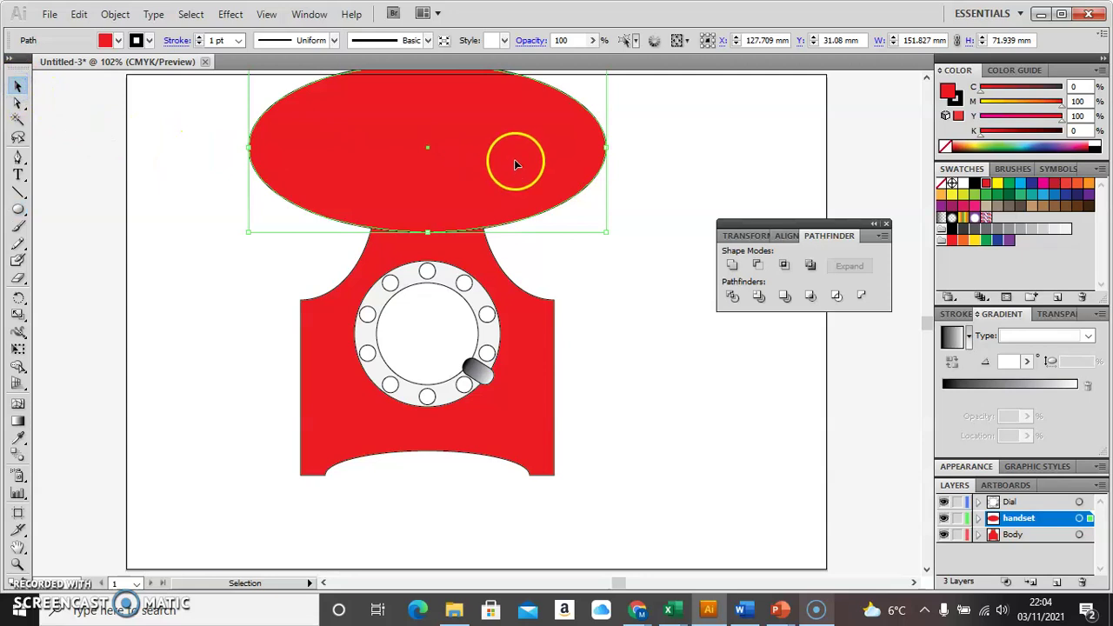
{"action": "left_click_drag", "start_coordinate": [512, 165], "coordinate": [513, 220]}
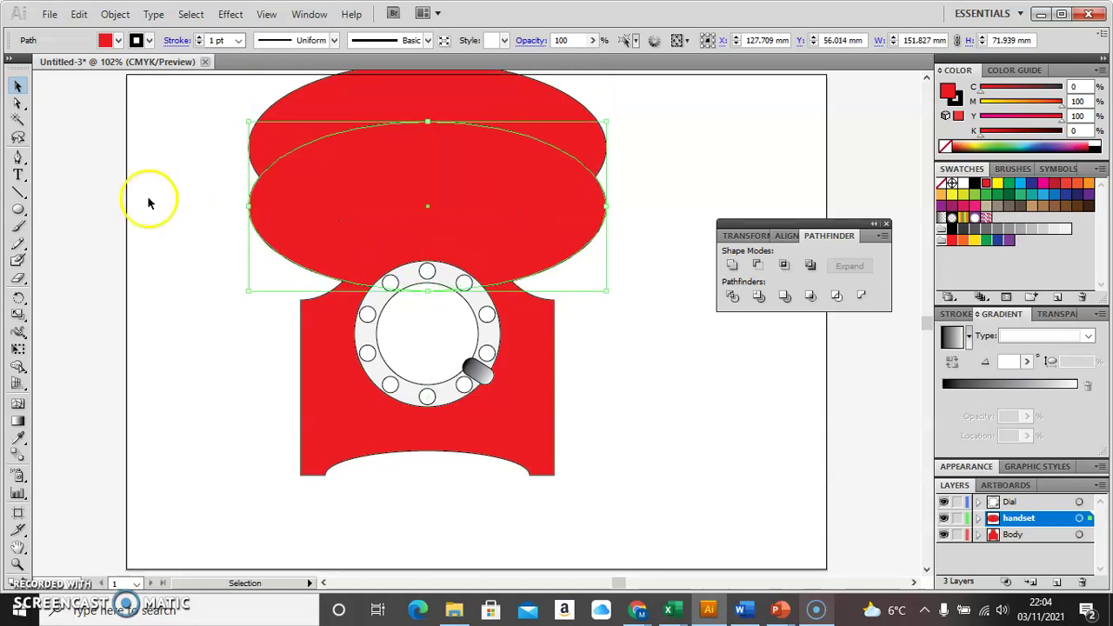
Subtract the lower ellipse from the upper one with Minus Front to leave a curved handset arc.
{"action": "left_click", "coordinate": [178, 93]}
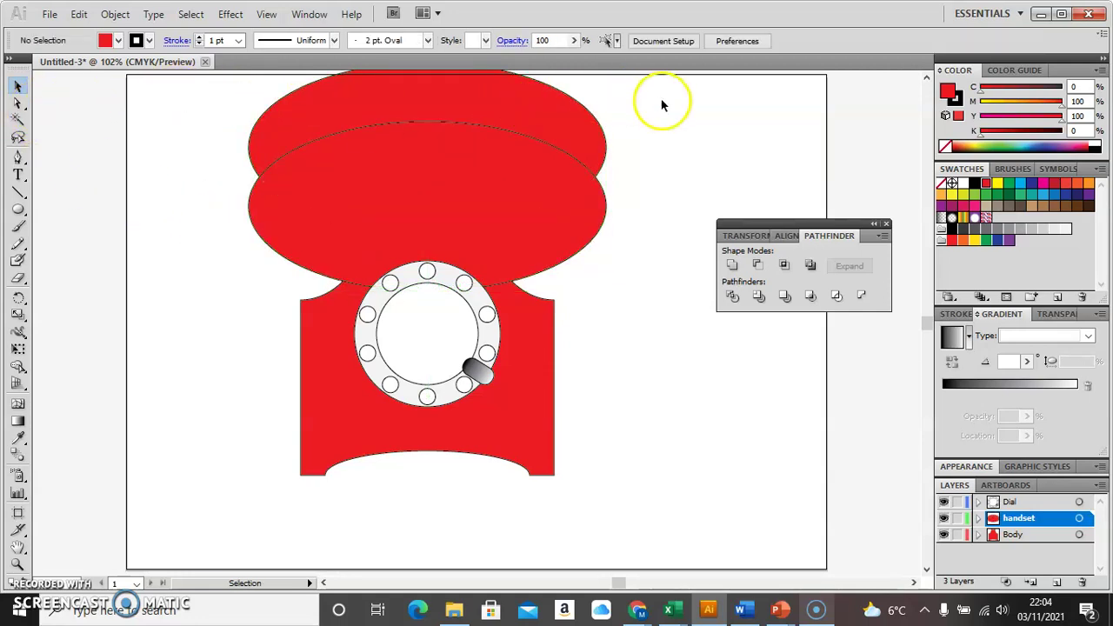
{"action": "left_click_drag", "start_coordinate": [663, 91], "coordinate": [539, 191]}
{"action": "left_click", "coordinate": [760, 269]}
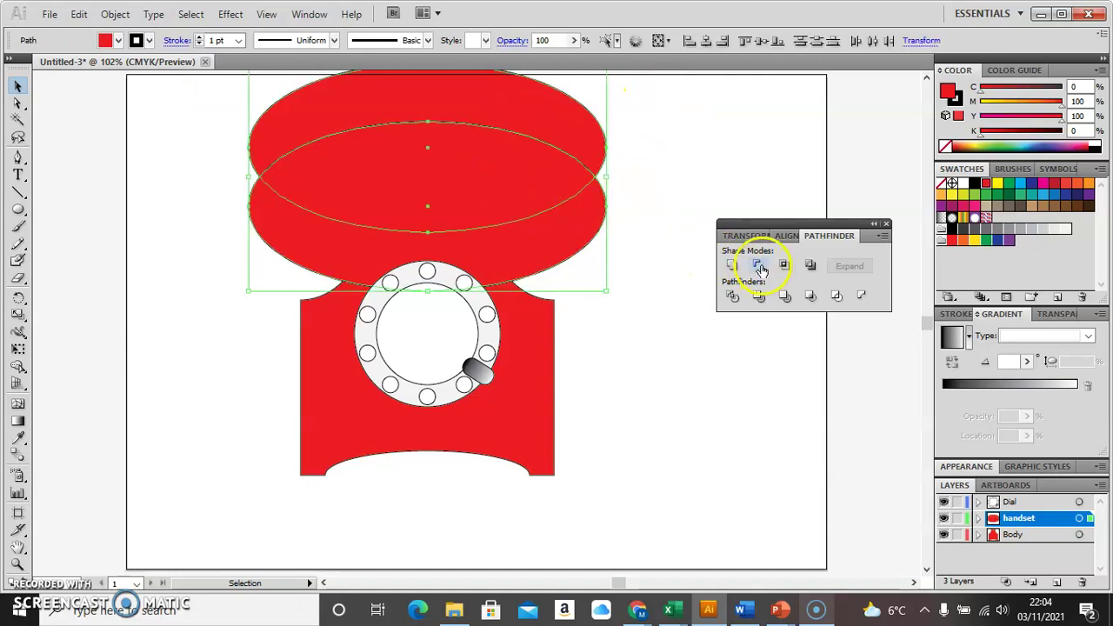
{"action": "left_click", "coordinate": [686, 160]}
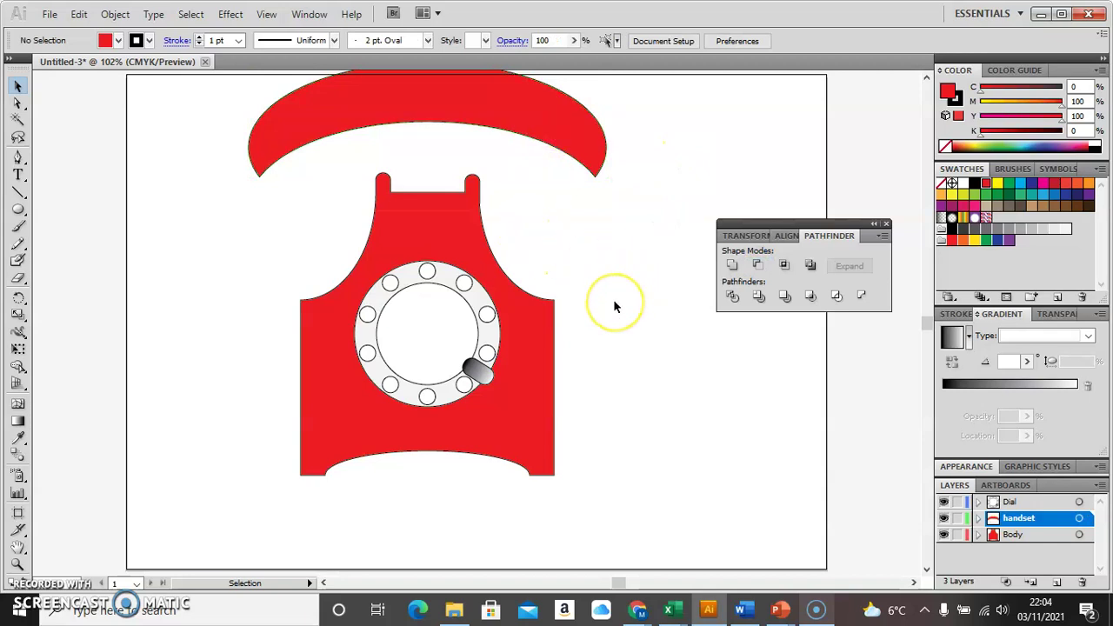
Move the whole telephone down until the top of the handset arc sits inside the artboard.
{"action": "left_click_drag", "start_coordinate": [705, 549], "coordinate": [120, 190]}
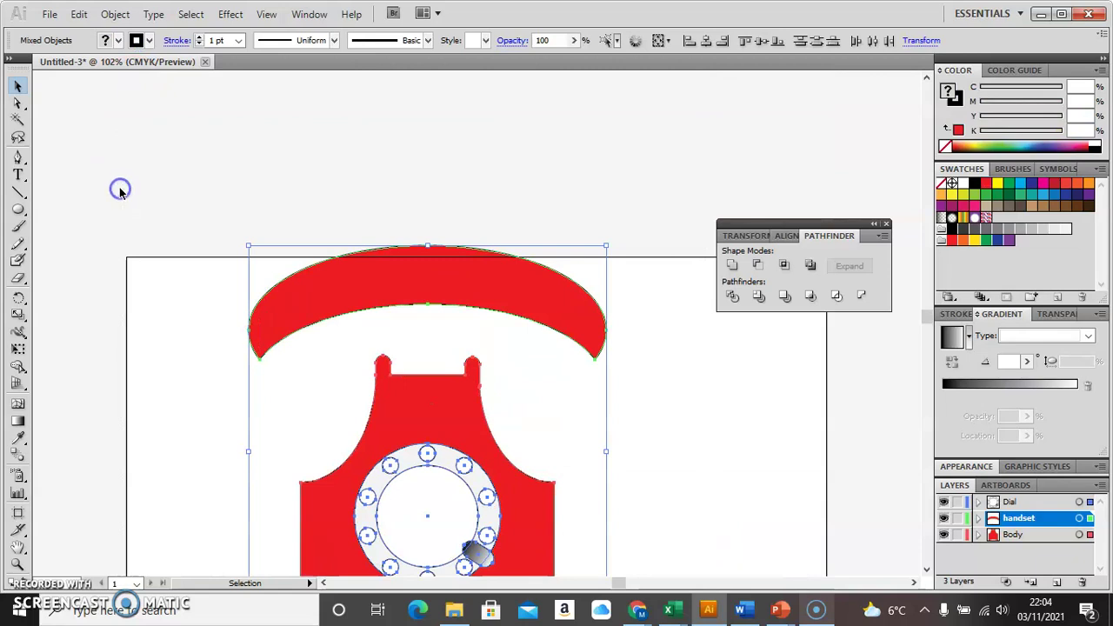
{"action": "key", "text": "Down"}
{"action": "key", "text": "Down"}
{"action": "key", "text": "Down"}
{"action": "key", "text": "Down"}
{"action": "key", "text": "Down"}
{"action": "key", "text": "Down"}
{"action": "key", "text": "Down"}
{"action": "key", "text": "Down"}
{"action": "key", "text": "Down"}
{"action": "key", "text": "Down"}
{"action": "key", "text": "Down"}
{"action": "key", "text": "Down"}
{"action": "key", "text": "Down"}
{"action": "key", "text": "Down"}
{"action": "key", "text": "Down"}
{"action": "key", "text": "Down"}
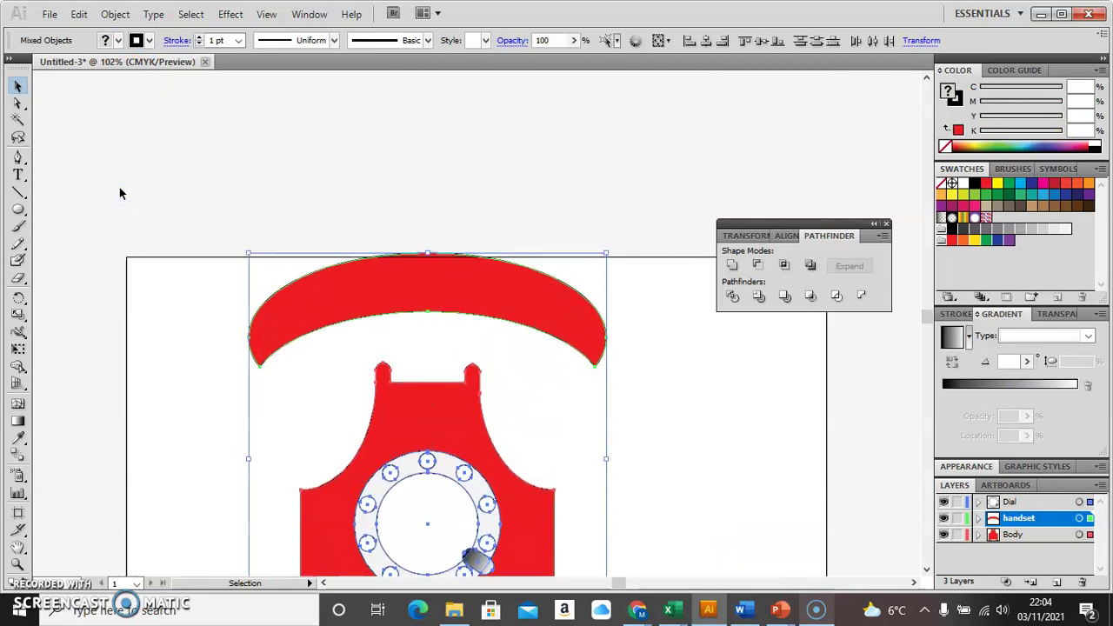
{"action": "key", "text": "Down"}
{"action": "key", "text": "Down"}
{"action": "key", "text": "Down"}
{"action": "key", "text": "Down"}
{"action": "key", "text": "Down"}
{"action": "key", "text": "Down"}
{"action": "key", "text": "Down"}
{"action": "key", "text": "Down"}
{"action": "key", "text": "Down"}
{"action": "key", "text": "Down"}
{"action": "key", "text": "Down"}
{"action": "key", "text": "Down"}
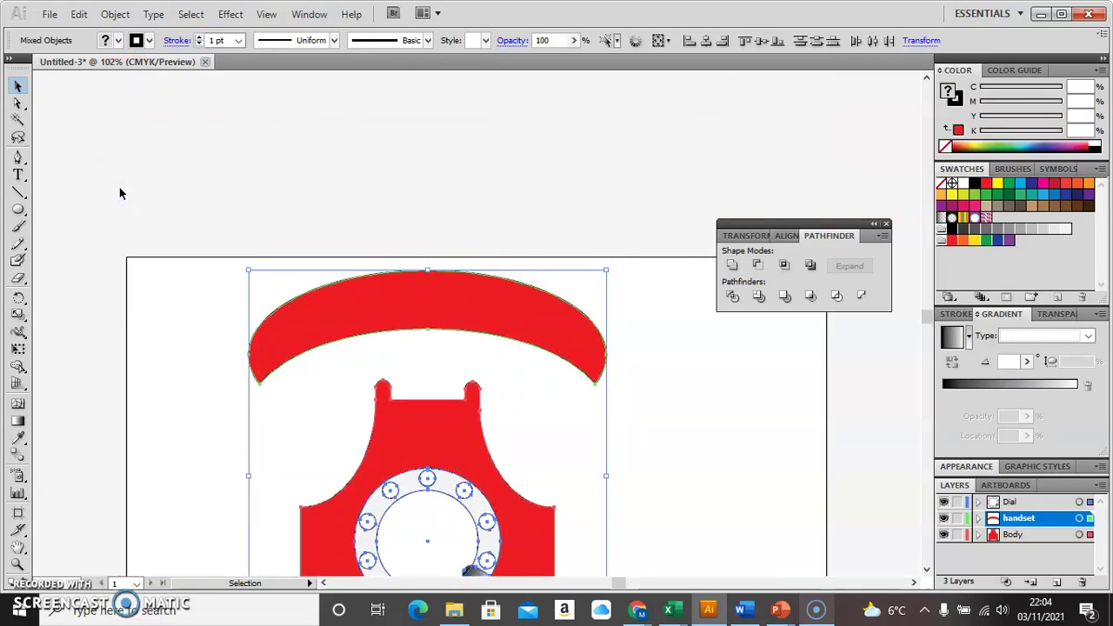
{"action": "left_click_drag", "start_coordinate": [926, 316], "coordinate": [929, 324]}
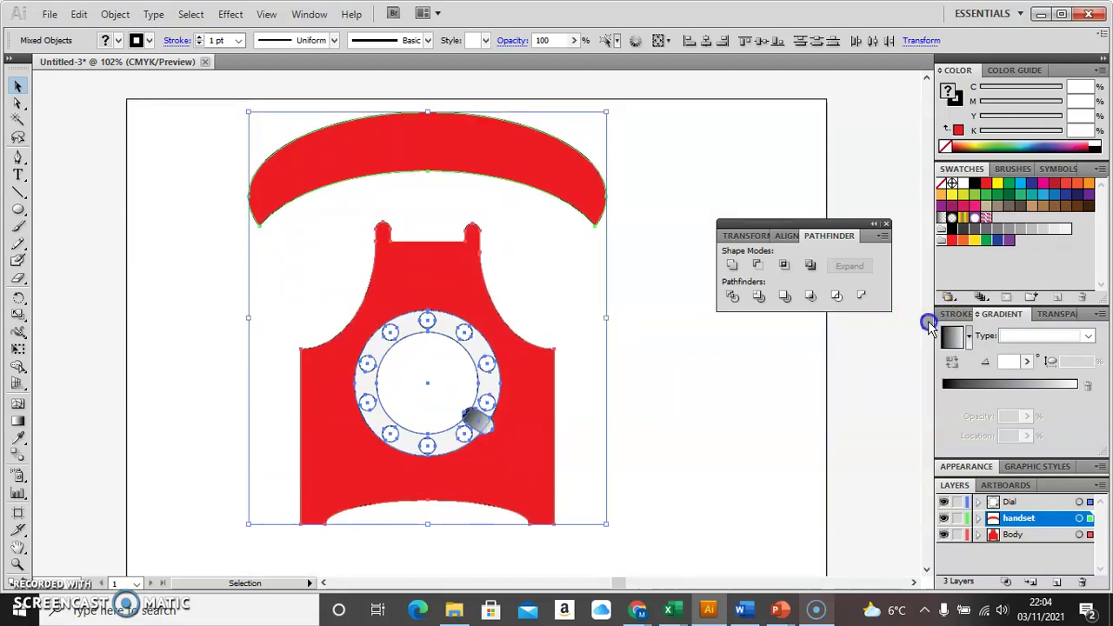
{"action": "left_click", "coordinate": [680, 202]}
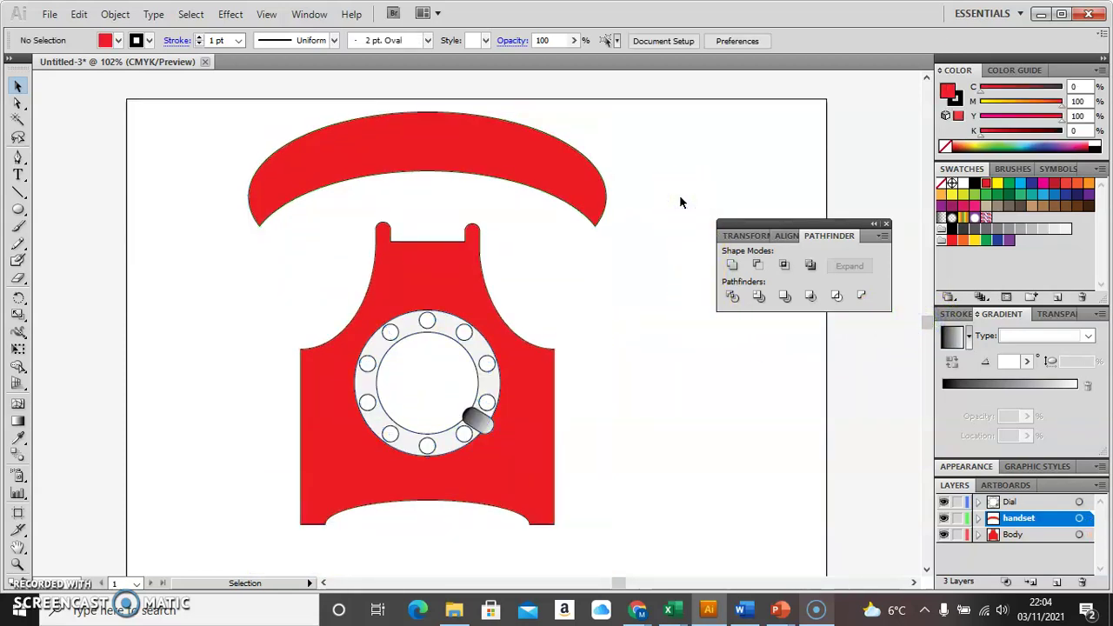
Draw a red ellipse about 37 × 29 mm on the handset's left end and align it with the arc's outer edge.
{"action": "left_click", "coordinate": [17, 210]}
{"action": "left_click_drag", "start_coordinate": [261, 233], "coordinate": [326, 241]}
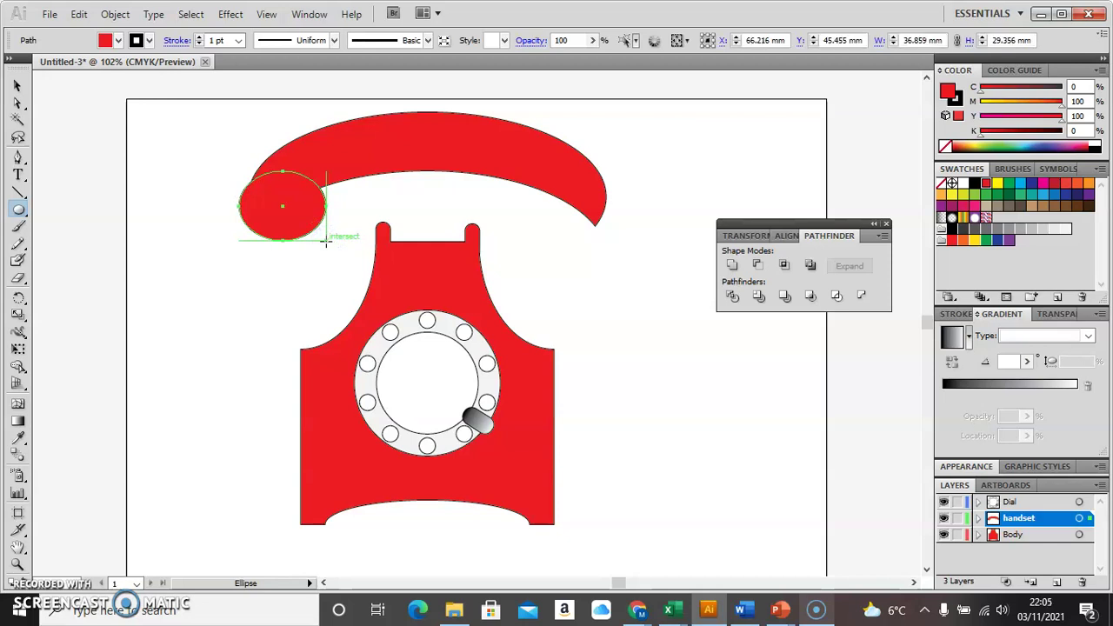
{"action": "left_click", "coordinate": [17, 85]}
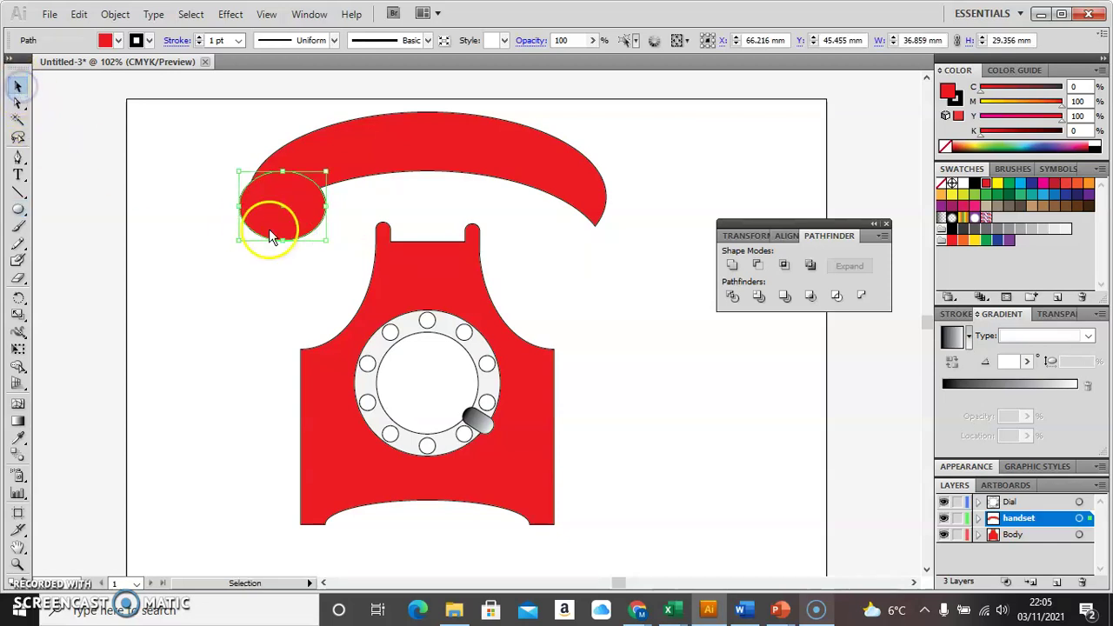
{"action": "left_click_drag", "start_coordinate": [296, 228], "coordinate": [308, 242]}
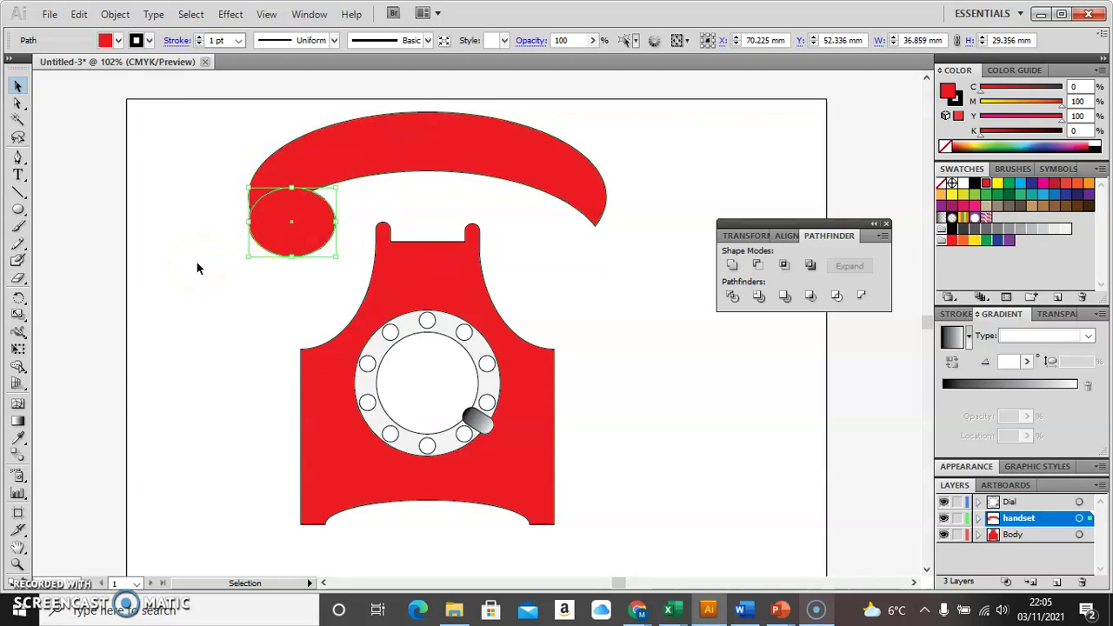
Place a copy of the ellipse on the handset's right end and raise both ellipses about 5 mm.
{"action": "left_click_drag", "start_coordinate": [316, 231], "coordinate": [585, 228]}
{"action": "left_click", "coordinate": [680, 211]}
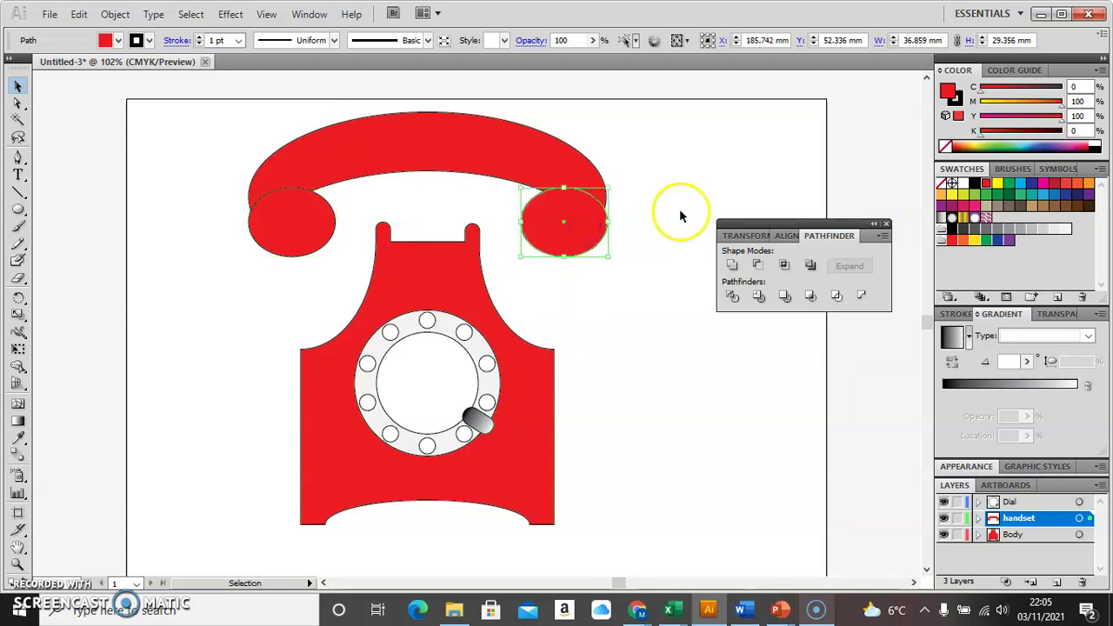
{"action": "left_click_drag", "start_coordinate": [591, 229], "coordinate": [591, 222]}
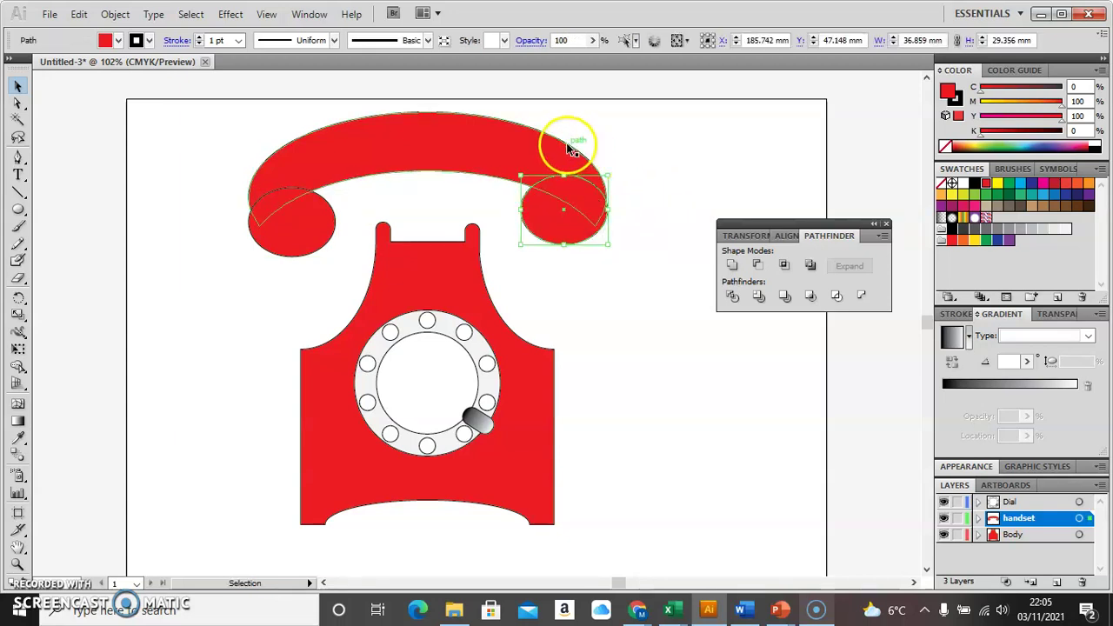
{"action": "left_click_drag", "start_coordinate": [303, 216], "coordinate": [303, 205]}
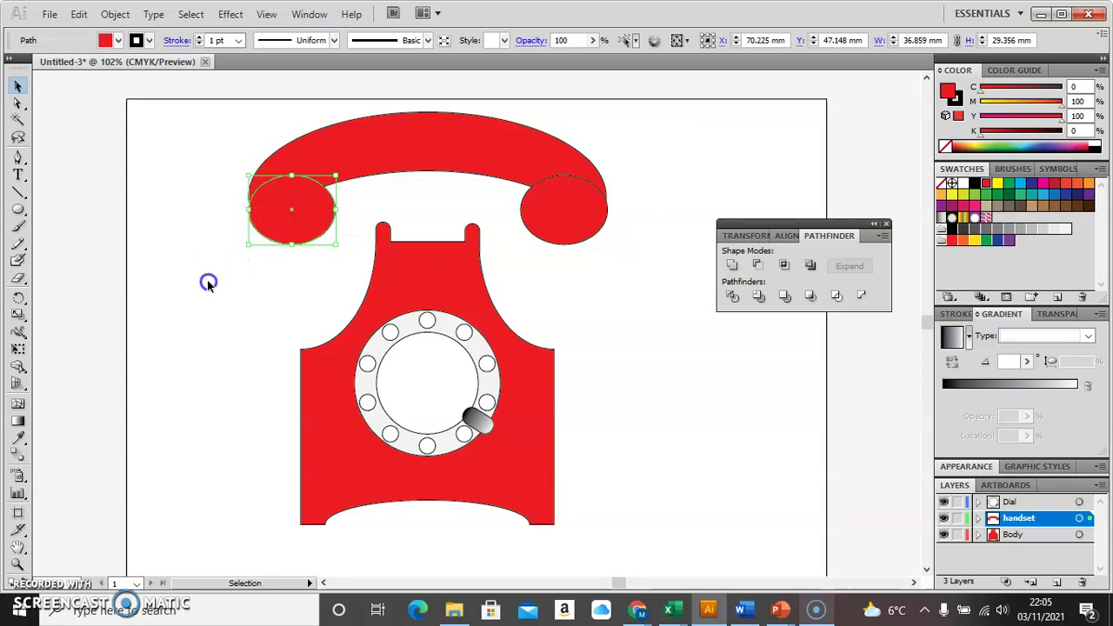
Unite the handset arc with its two end ellipses and lower the handset close to the body's prongs.
{"action": "left_click", "coordinate": [208, 283]}
{"action": "left_click_drag", "start_coordinate": [225, 111], "coordinate": [618, 209]}
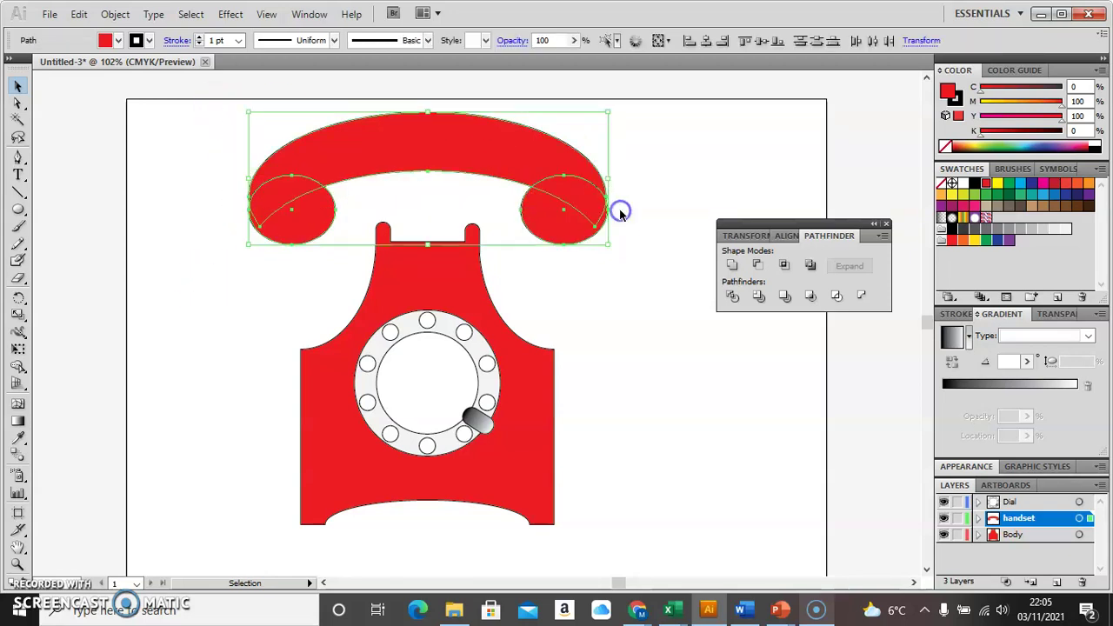
{"action": "left_click", "coordinate": [732, 267]}
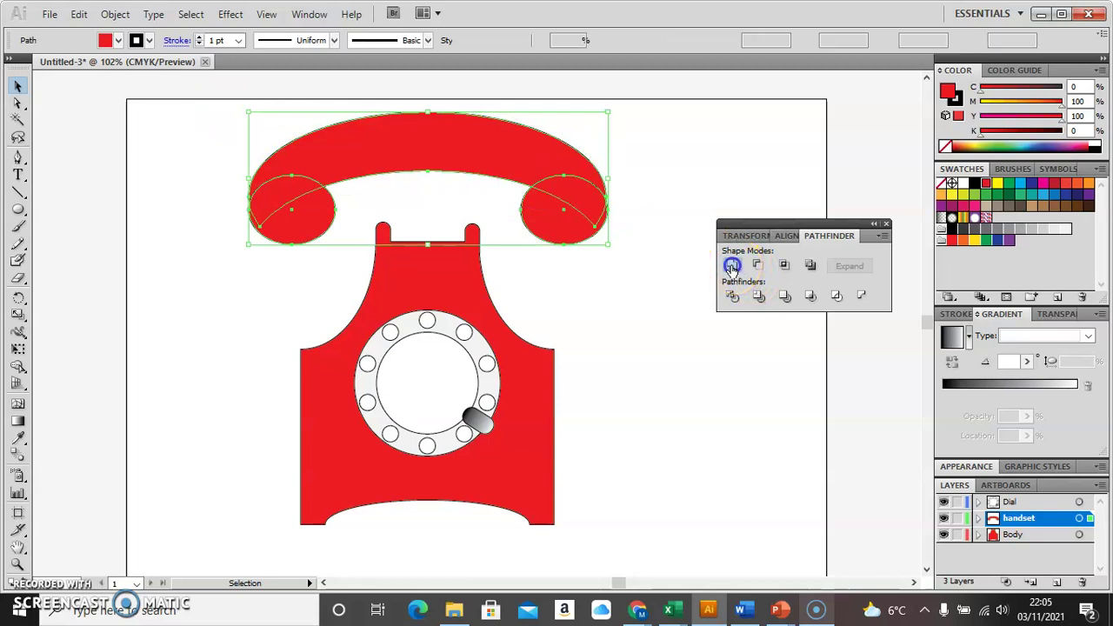
{"action": "left_click", "coordinate": [663, 304]}
{"action": "left_click_drag", "start_coordinate": [563, 167], "coordinate": [562, 218]}
{"action": "left_click", "coordinate": [677, 346]}
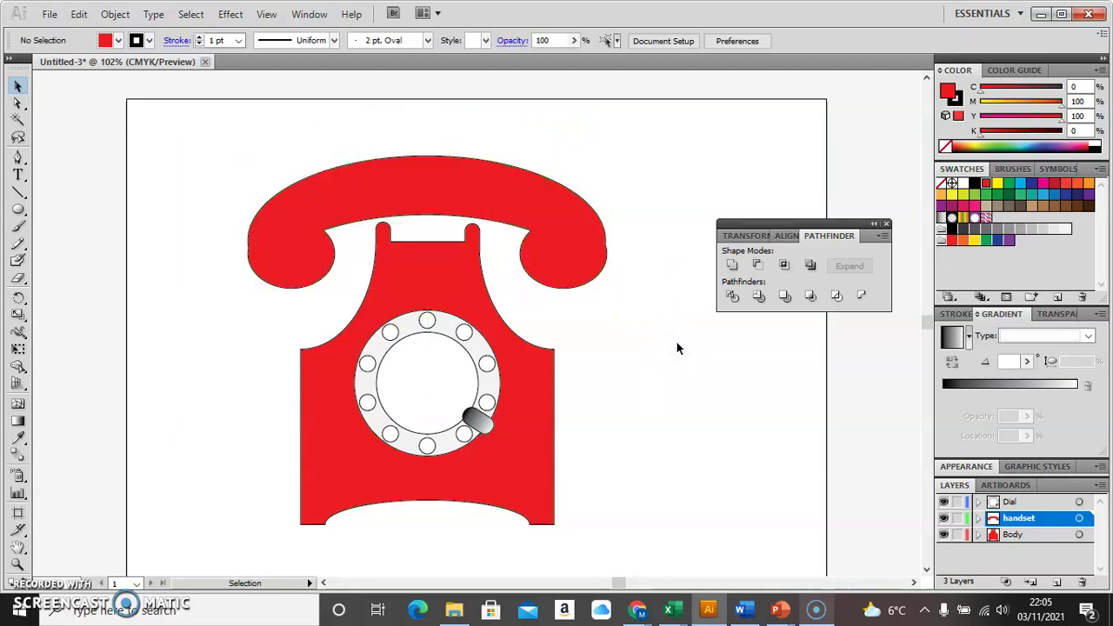